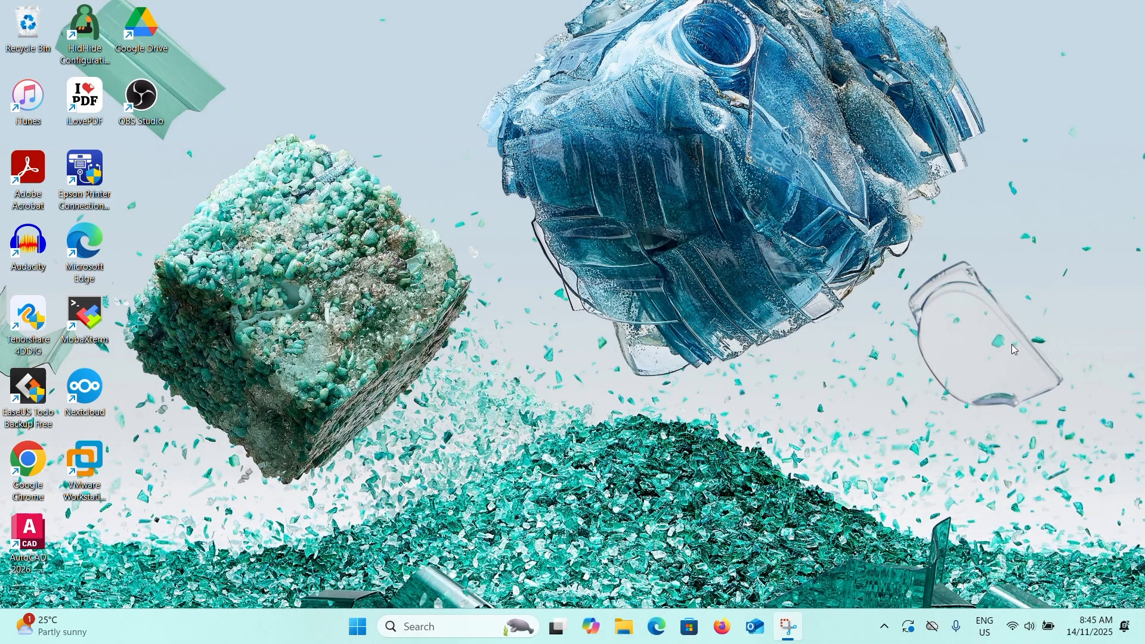
Open Google Chrome and go to the bookmarked Sudachi v1.0.15 GitHub release page.
{"action": "left_click", "coordinate": [23, 1]}
{"action": "double_click", "coordinate": [37, 475]}
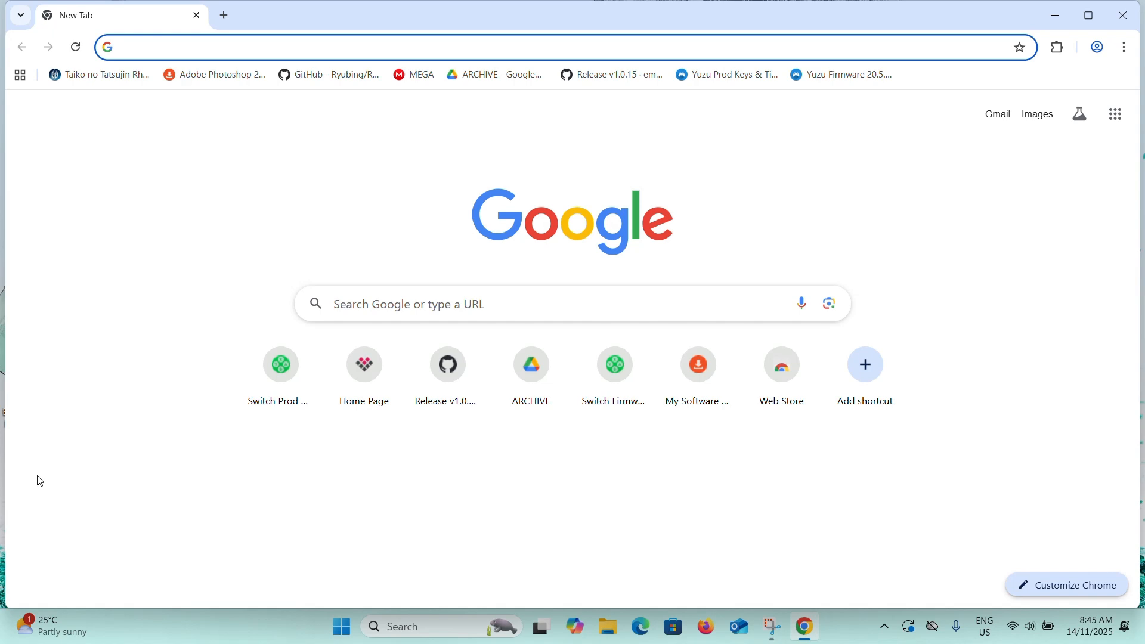
{"action": "left_click", "coordinate": [626, 84]}
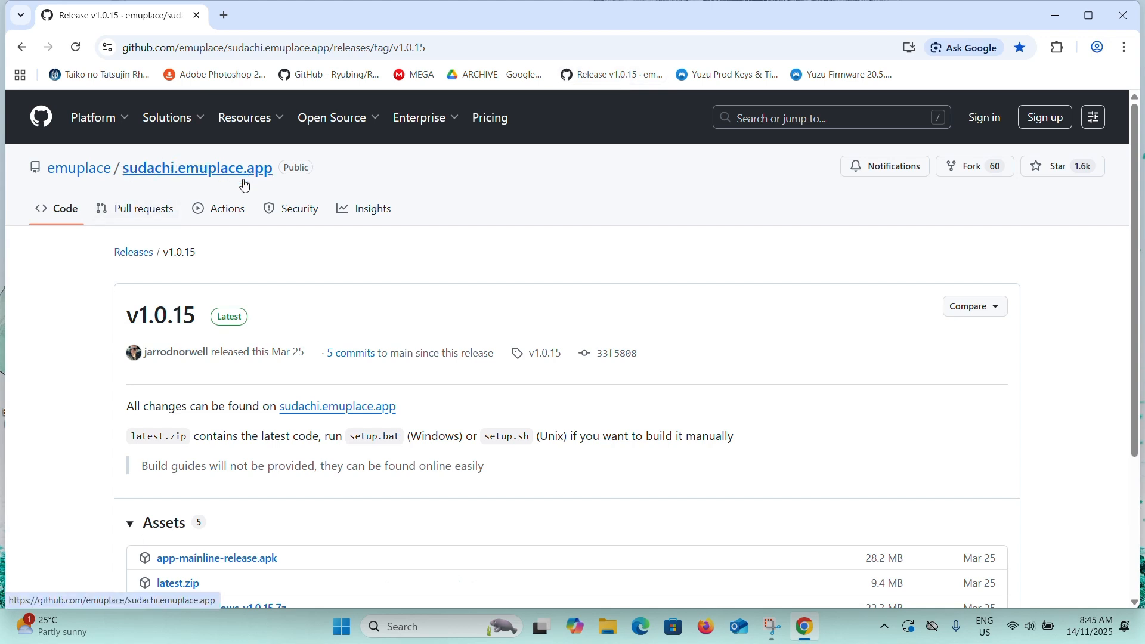
Download the sudachi-windows-v1.0.15.7z asset from the release's Assets list.
{"action": "left_click_drag", "start_coordinate": [123, 316], "coordinate": [194, 318]}
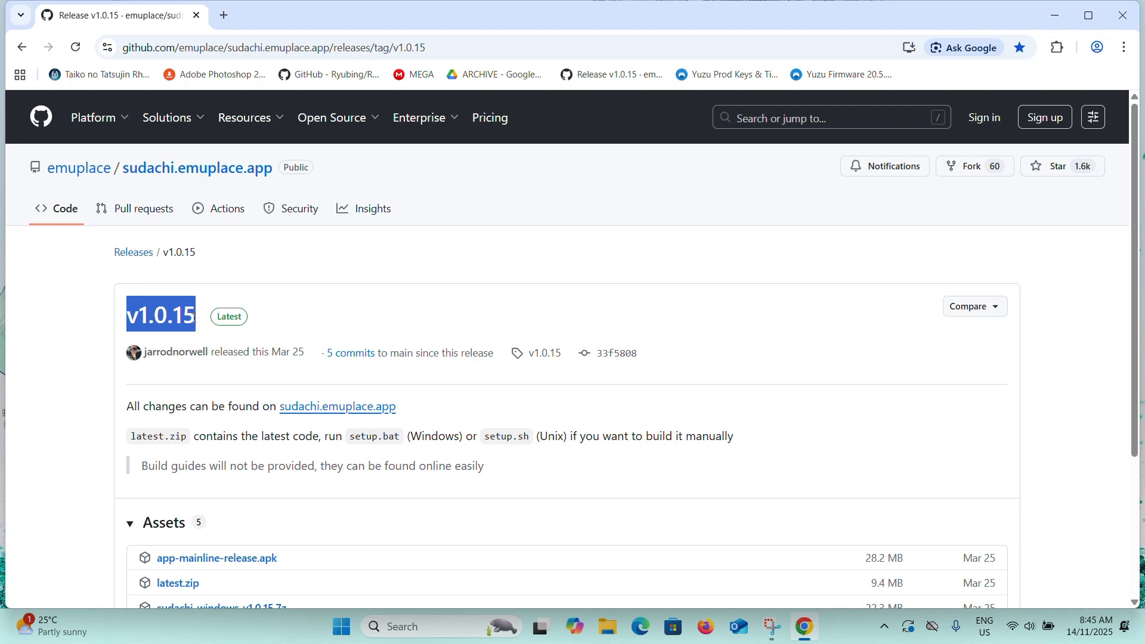
{"action": "left_click", "coordinate": [358, 327]}
{"action": "scroll", "coordinate": [358, 328], "scroll_direction": "down", "scroll_amount": 3}
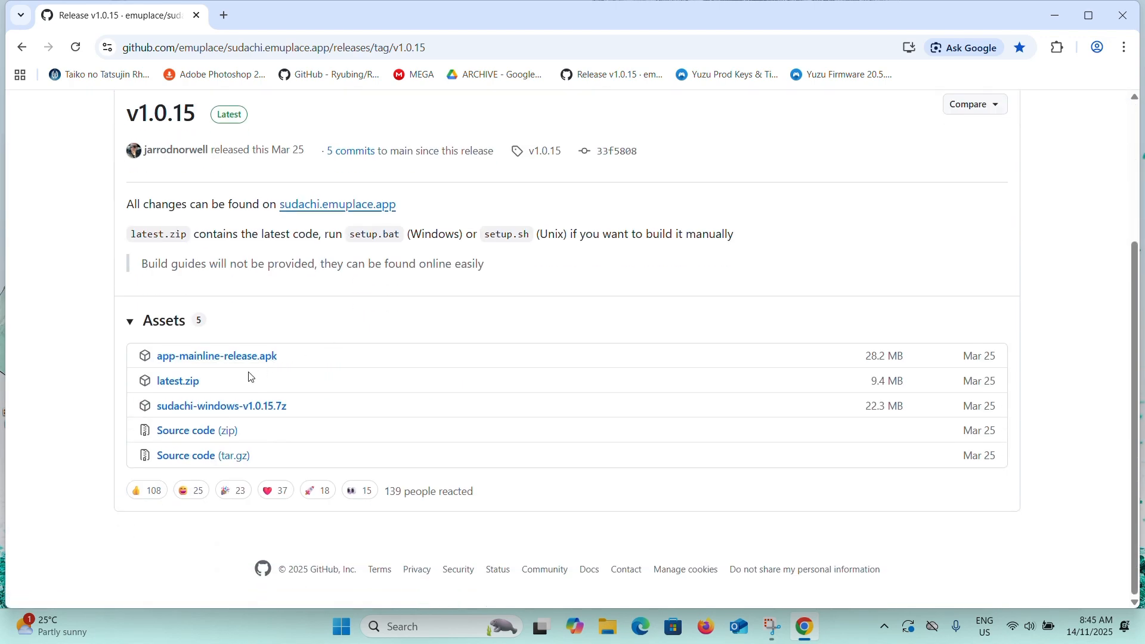
{"action": "left_click", "coordinate": [239, 408]}
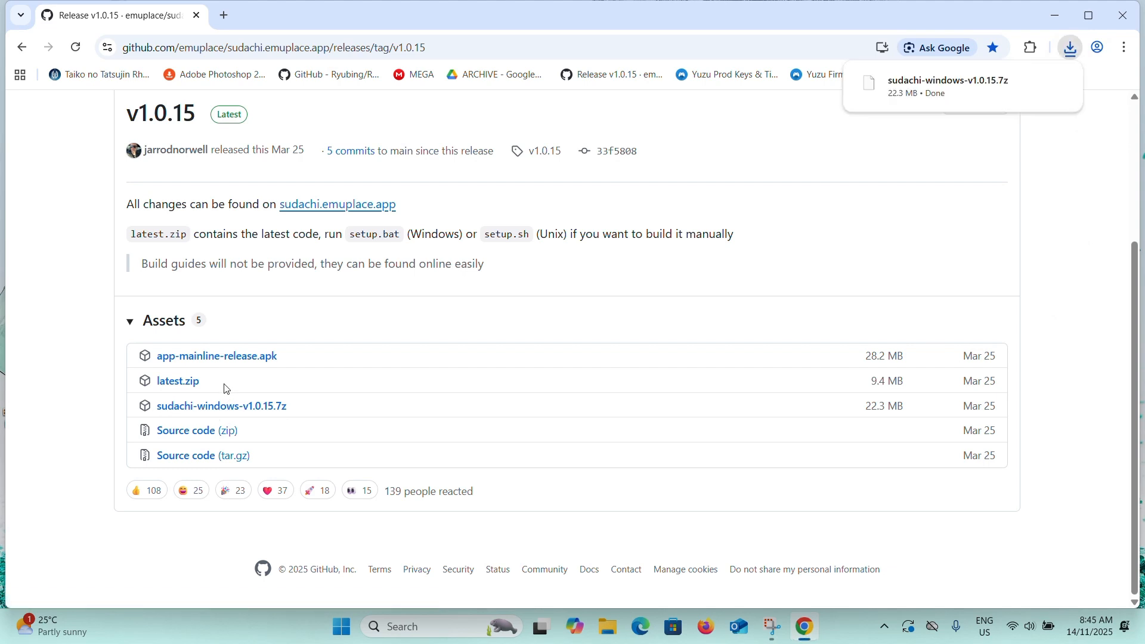
Open the downloaded sudachi-windows-v1.0.15.7z archive with WinRAR archiver, allowing it past the security warning.
{"action": "left_click", "coordinate": [968, 106]}
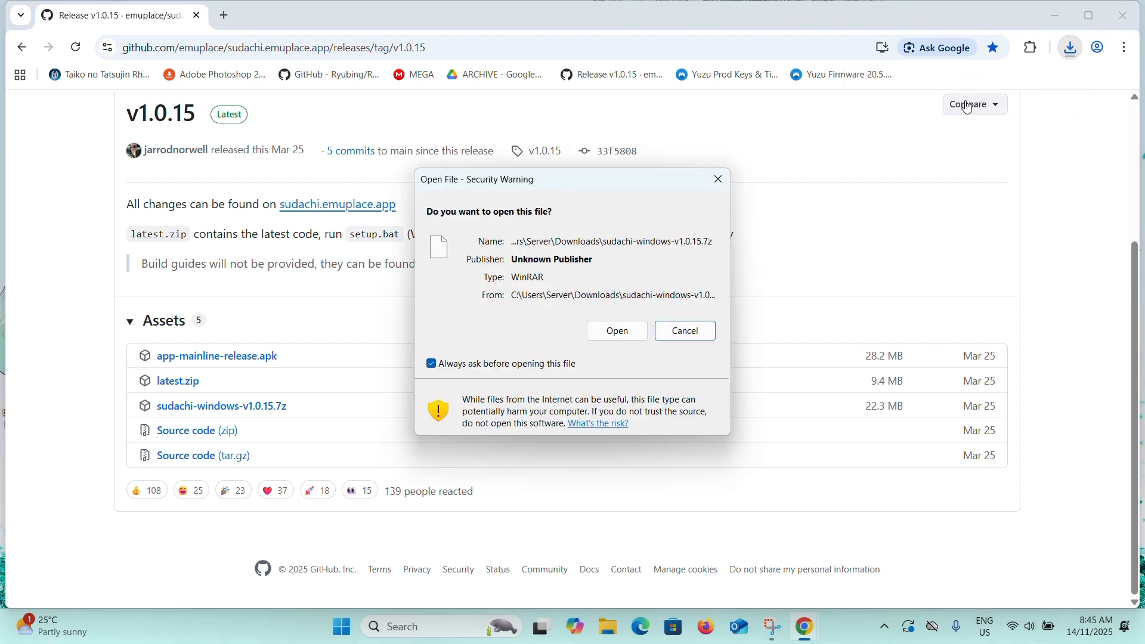
{"action": "left_click", "coordinate": [600, 337]}
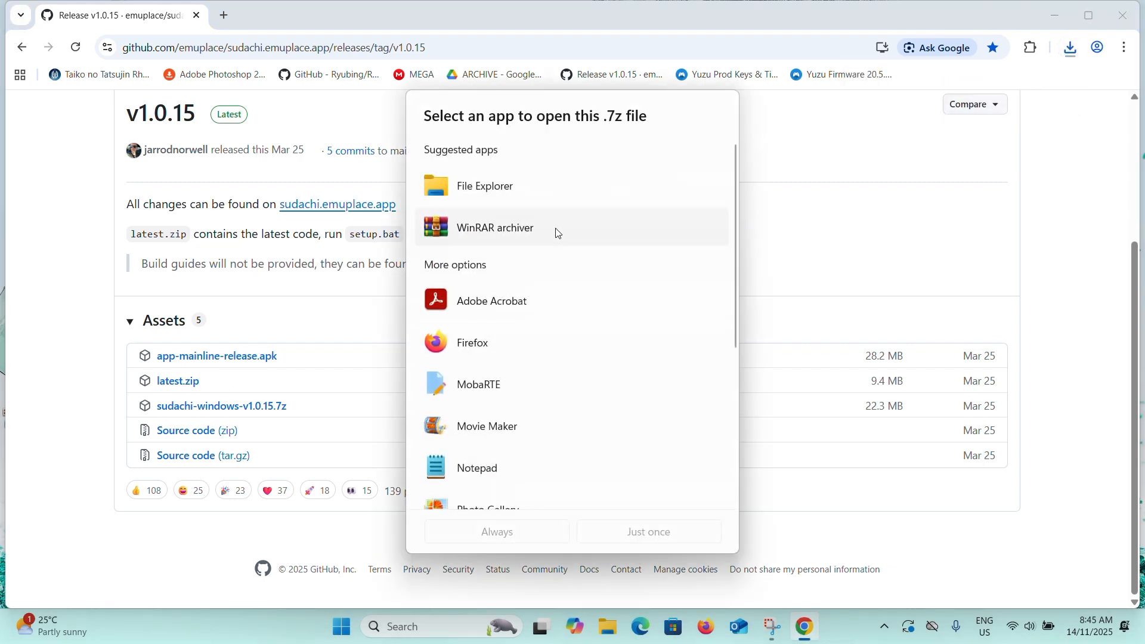
{"action": "left_click", "coordinate": [558, 232]}
{"action": "double_click", "coordinate": [557, 232]}
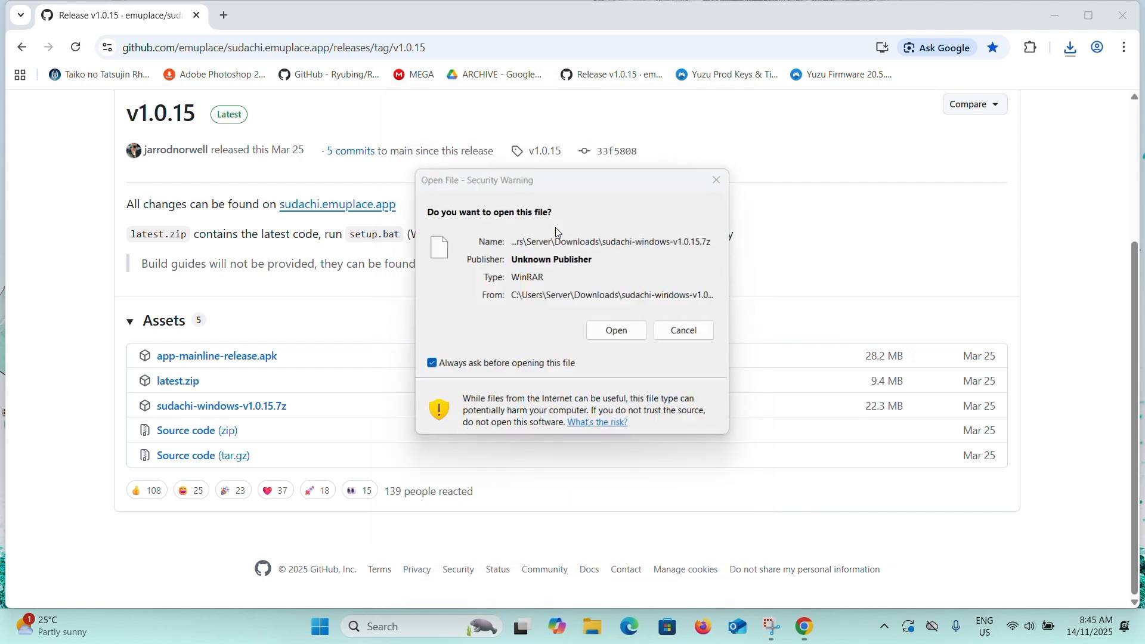
{"action": "left_click", "coordinate": [623, 332]}
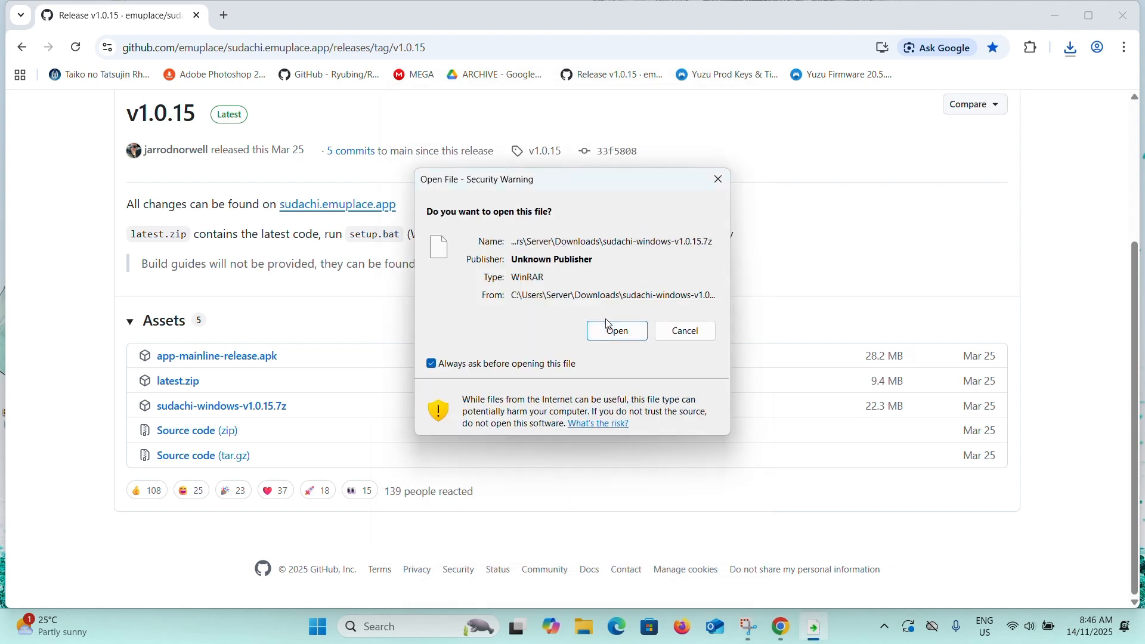
{"action": "left_click", "coordinate": [609, 328]}
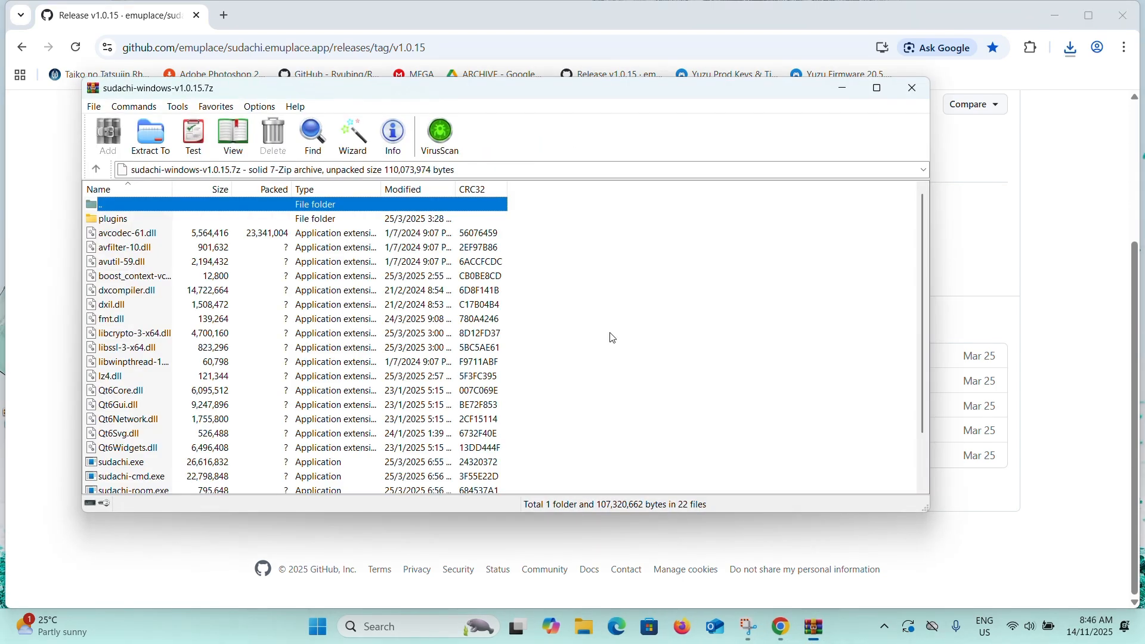
Extract the Sudachi archive to its default sudachi-windows-v1.0.15 folder in Downloads and close WinRAR.
{"action": "scroll", "coordinate": [303, 337], "scroll_direction": "down", "scroll_amount": 2}
{"action": "scroll", "coordinate": [305, 291], "scroll_direction": "up", "scroll_amount": 2}
{"action": "left_click", "coordinate": [158, 139]}
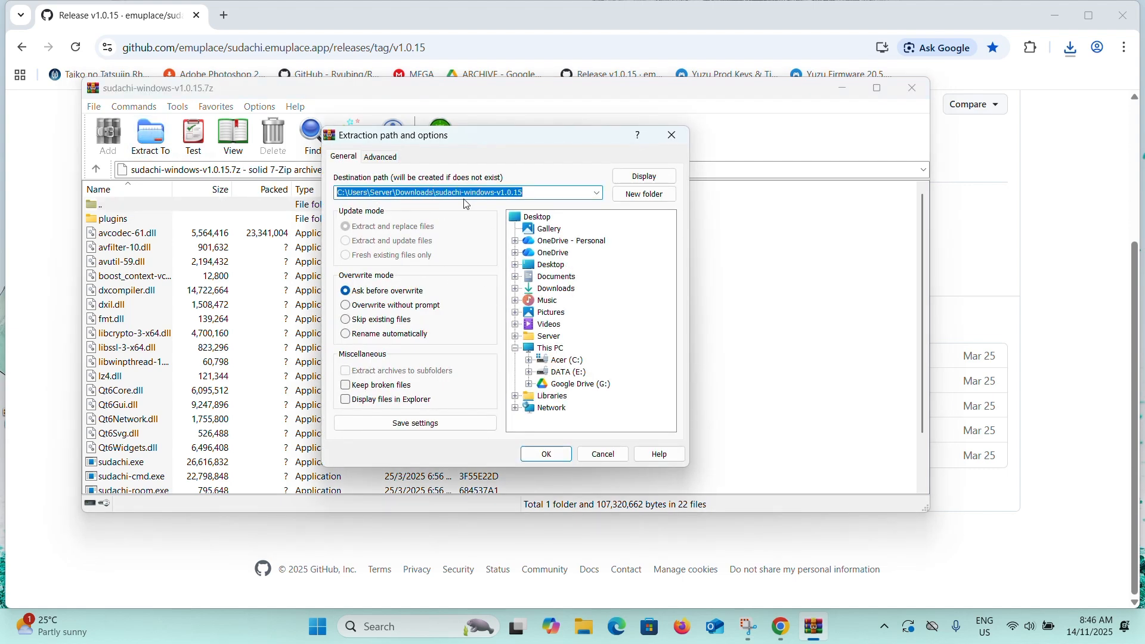
{"action": "left_click", "coordinate": [551, 455]}
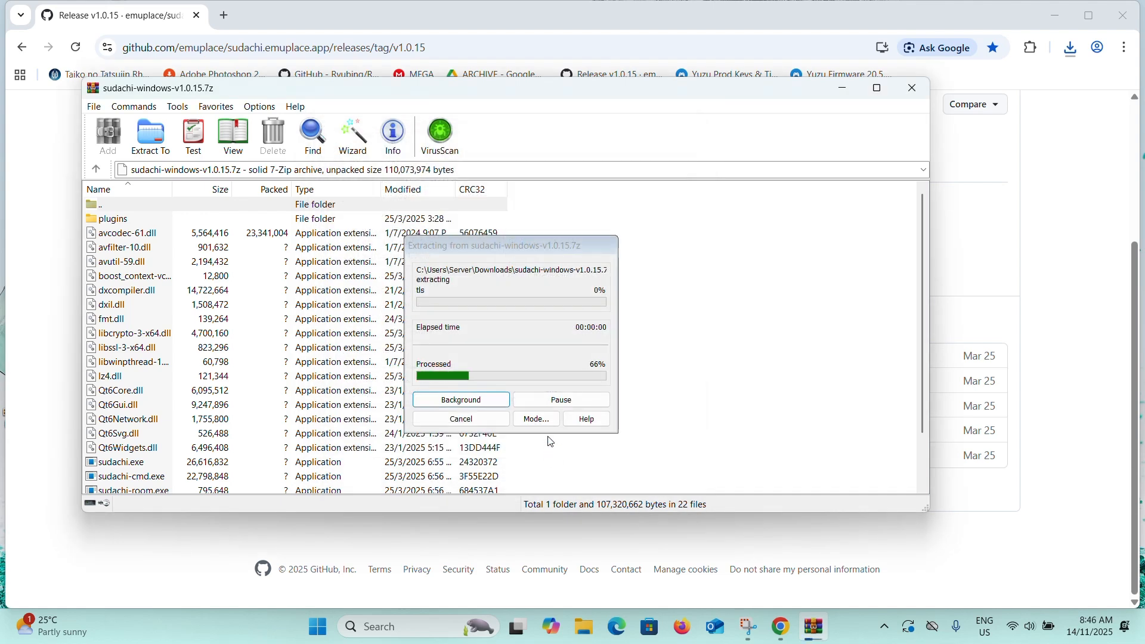
{"action": "left_click", "coordinate": [916, 89]}
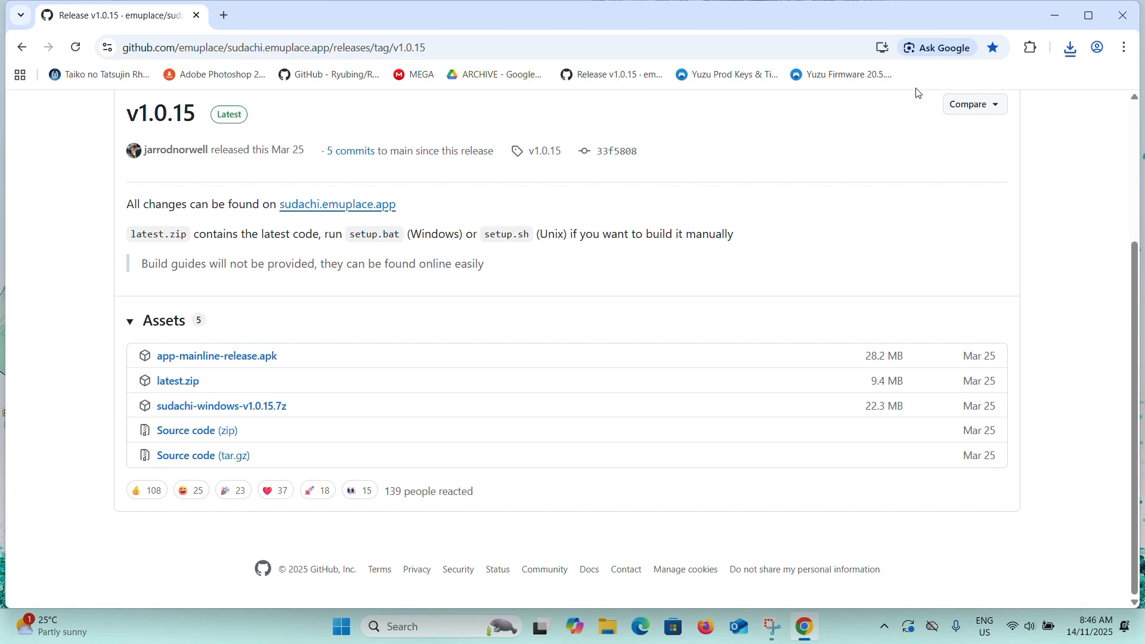
Open the bookmarked Yuzu Prod Keys page and download the v20.5.0 prod keys.
{"action": "left_click", "coordinate": [741, 83]}
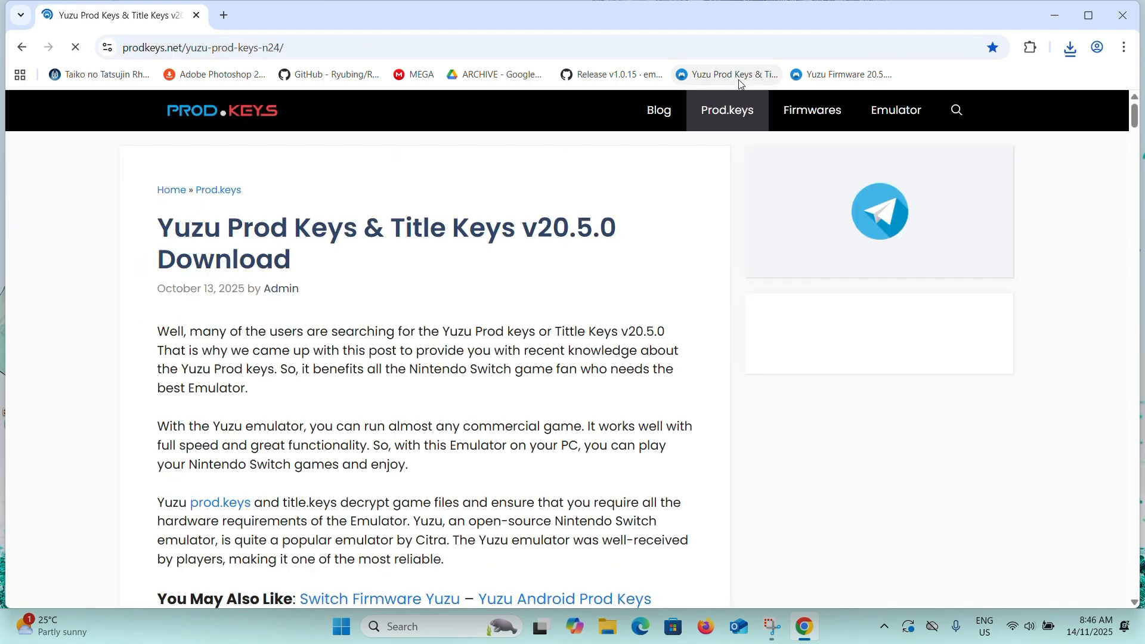
{"action": "left_click_drag", "start_coordinate": [167, 227], "coordinate": [368, 230]}
{"action": "left_click", "coordinate": [222, 233]}
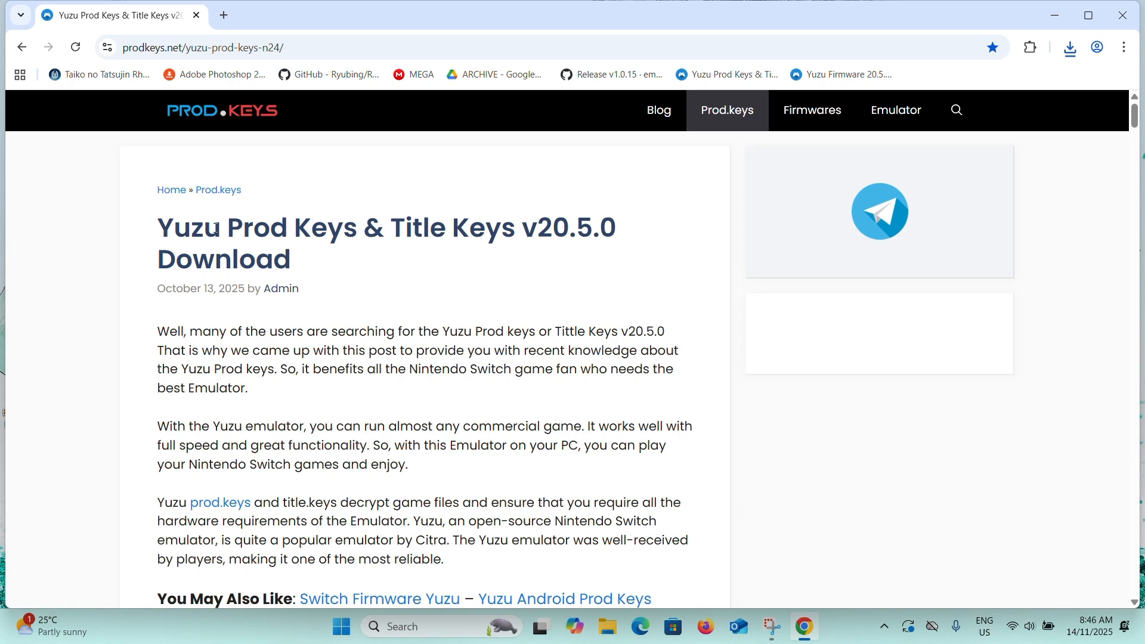
{"action": "scroll", "coordinate": [310, 265], "scroll_direction": "down", "scroll_amount": 6}
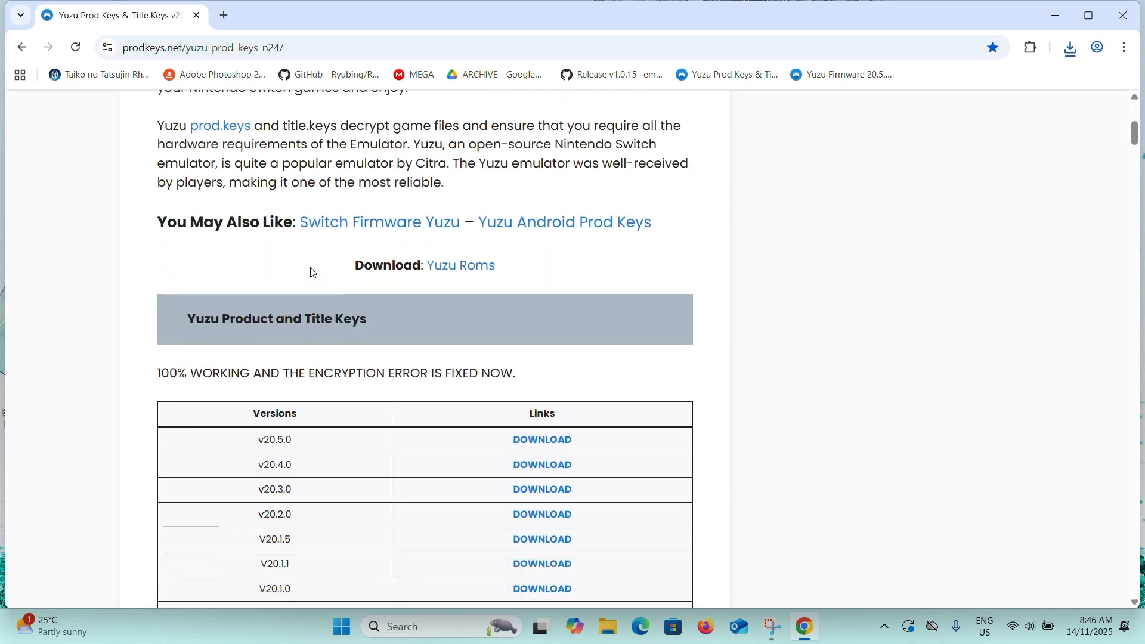
{"action": "scroll", "coordinate": [312, 270], "scroll_direction": "down", "scroll_amount": 2}
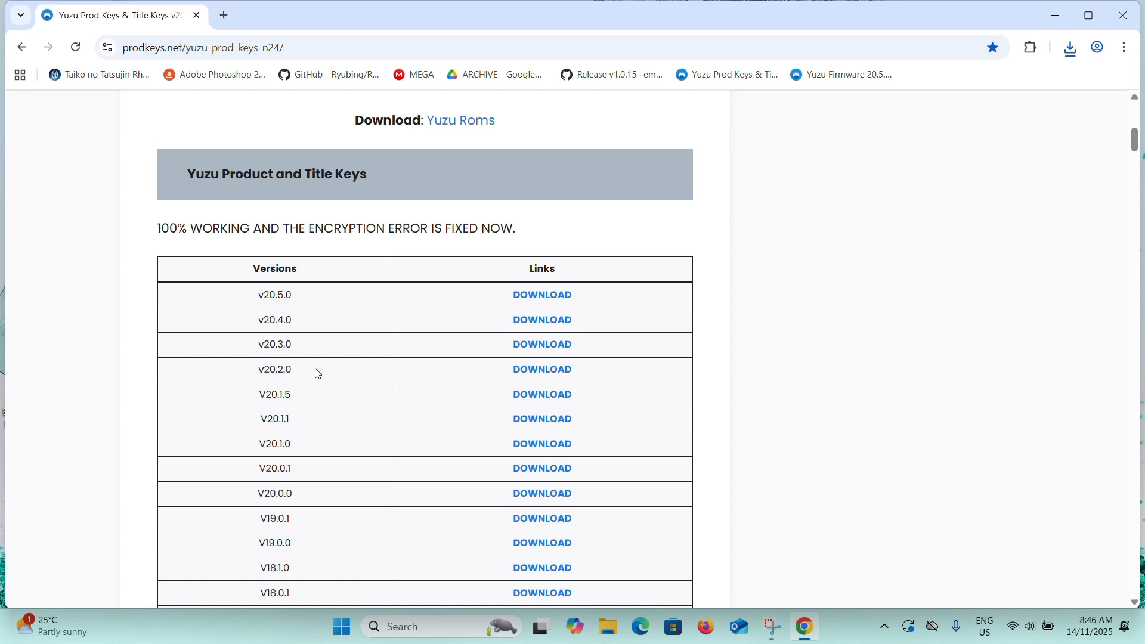
{"action": "left_click", "coordinate": [548, 298]}
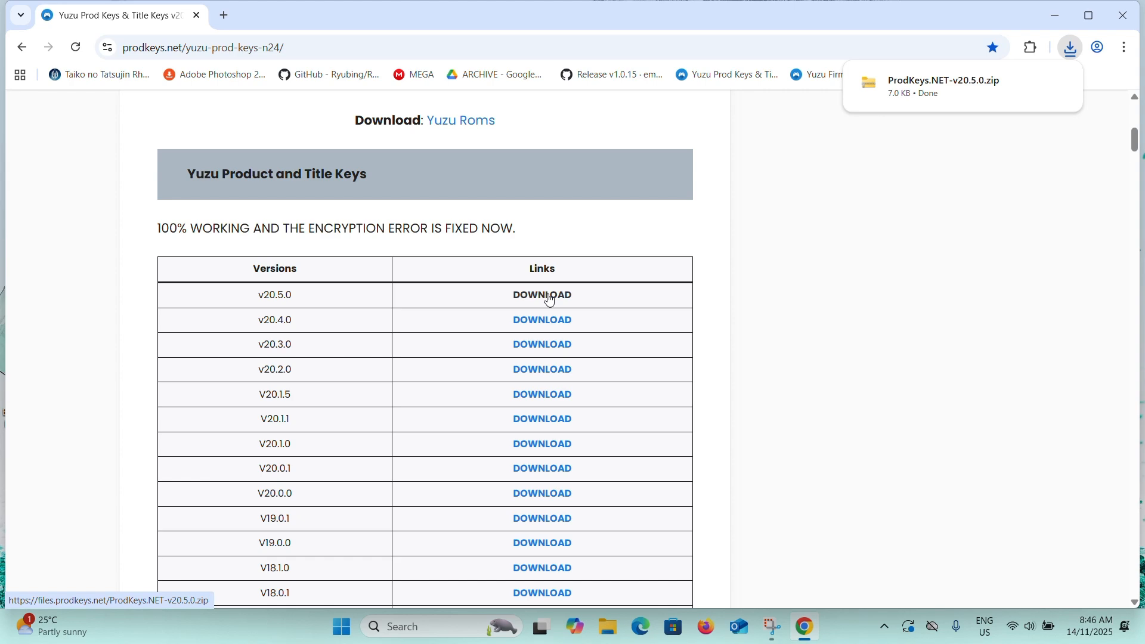
Open the bookmarked Yuzu Firmware page and download firmware version v20.5.0.
{"action": "left_click", "coordinate": [815, 83]}
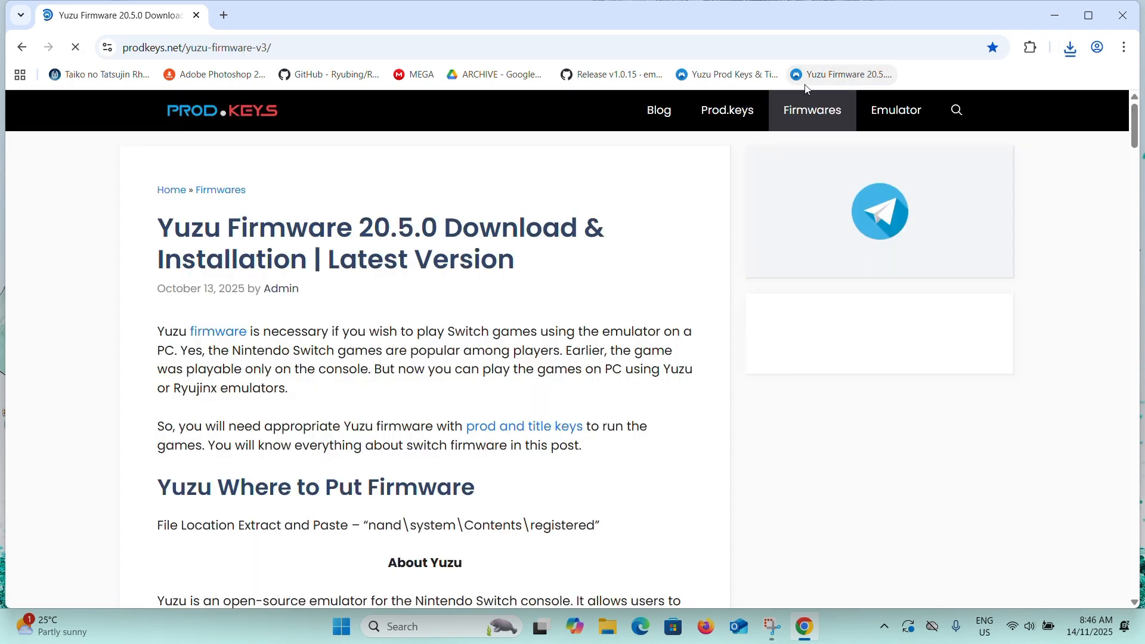
{"action": "left_click_drag", "start_coordinate": [227, 236], "coordinate": [352, 236]}
{"action": "left_click", "coordinate": [353, 237]}
{"action": "scroll", "coordinate": [359, 266], "scroll_direction": "down", "scroll_amount": 3}
{"action": "scroll", "coordinate": [360, 266], "scroll_direction": "down", "scroll_amount": 1}
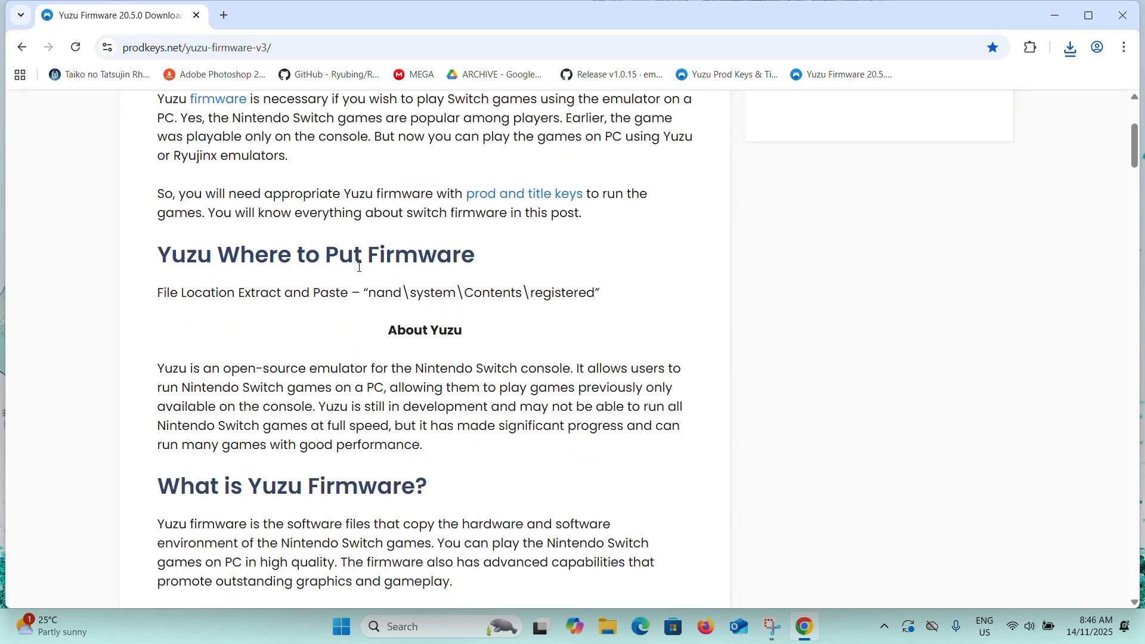
{"action": "scroll", "coordinate": [360, 267], "scroll_direction": "down", "scroll_amount": 8}
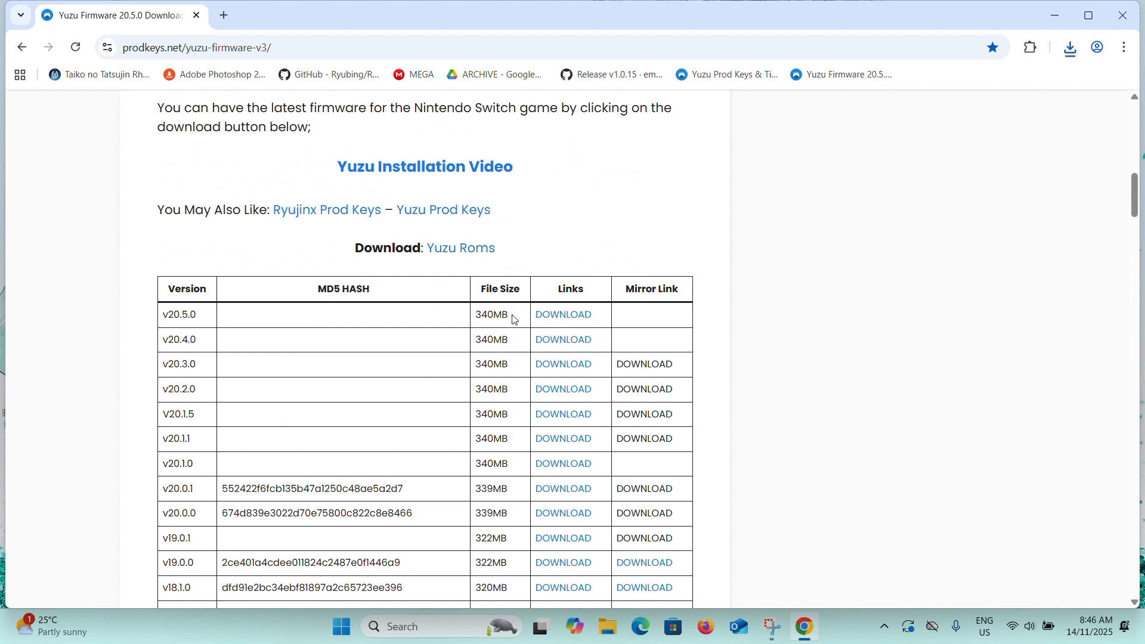
{"action": "left_click_drag", "start_coordinate": [222, 323], "coordinate": [161, 322]}
{"action": "left_click", "coordinate": [551, 325]}
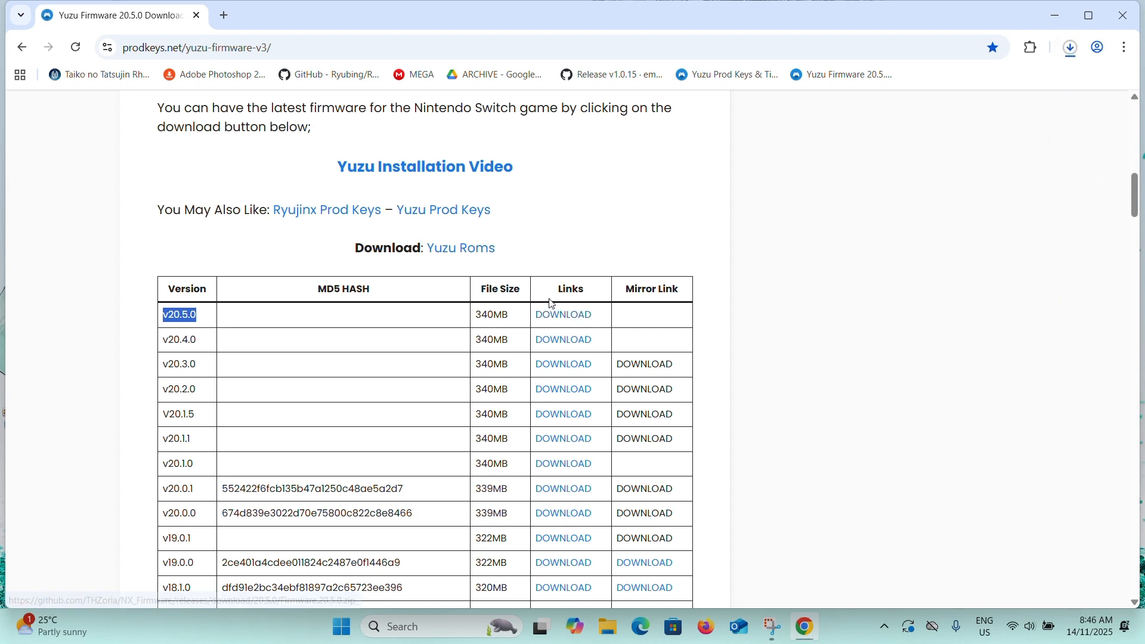
{"action": "left_click_drag", "start_coordinate": [523, 316], "coordinate": [485, 308]}
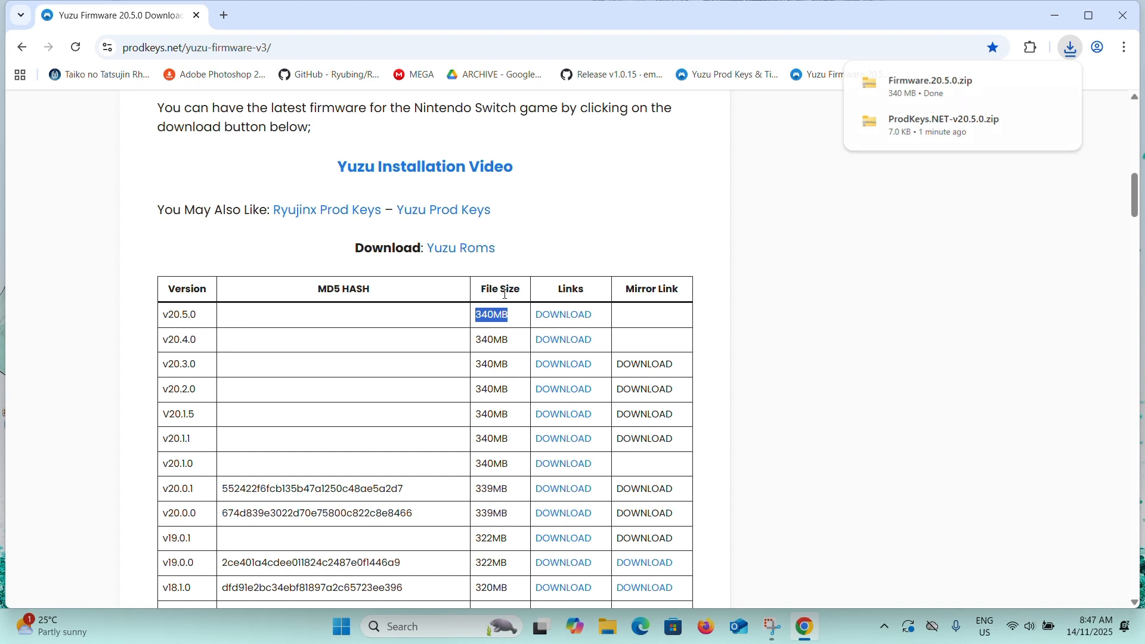
Check the recent download history, then close the browser.
{"action": "left_click", "coordinate": [1072, 50]}
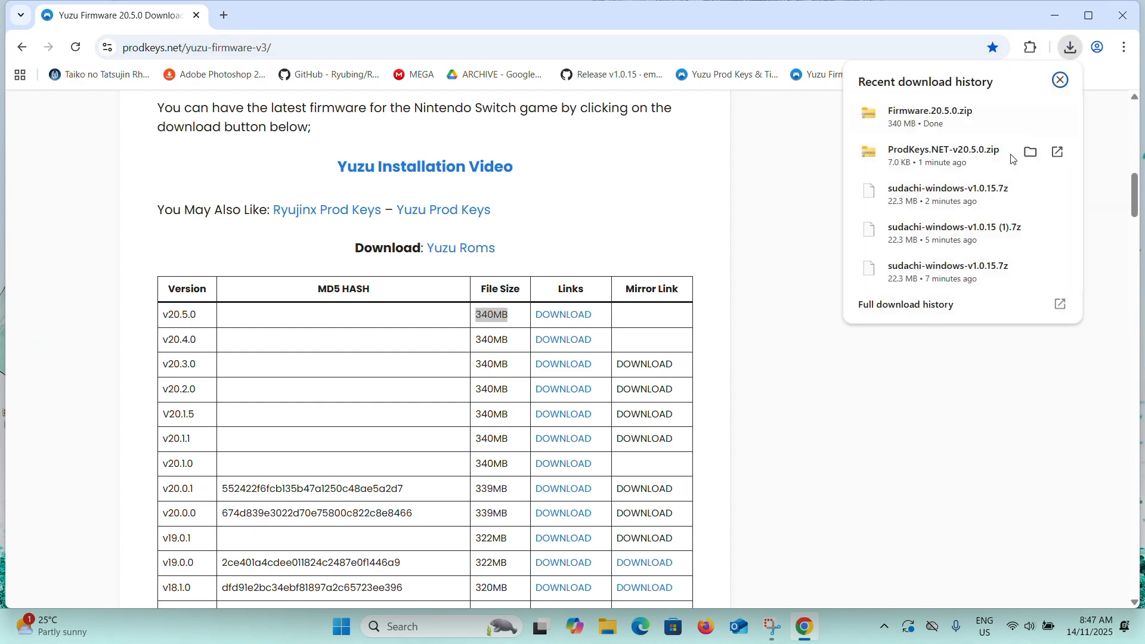
{"action": "left_click", "coordinate": [1120, 112]}
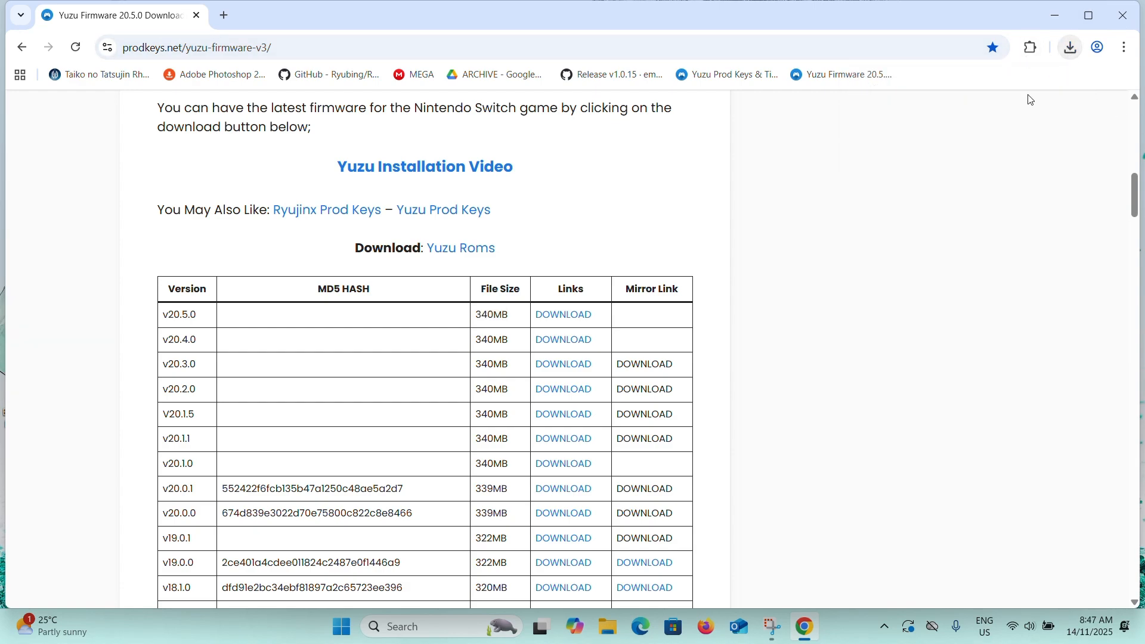
{"action": "left_click", "coordinate": [1123, 15]}
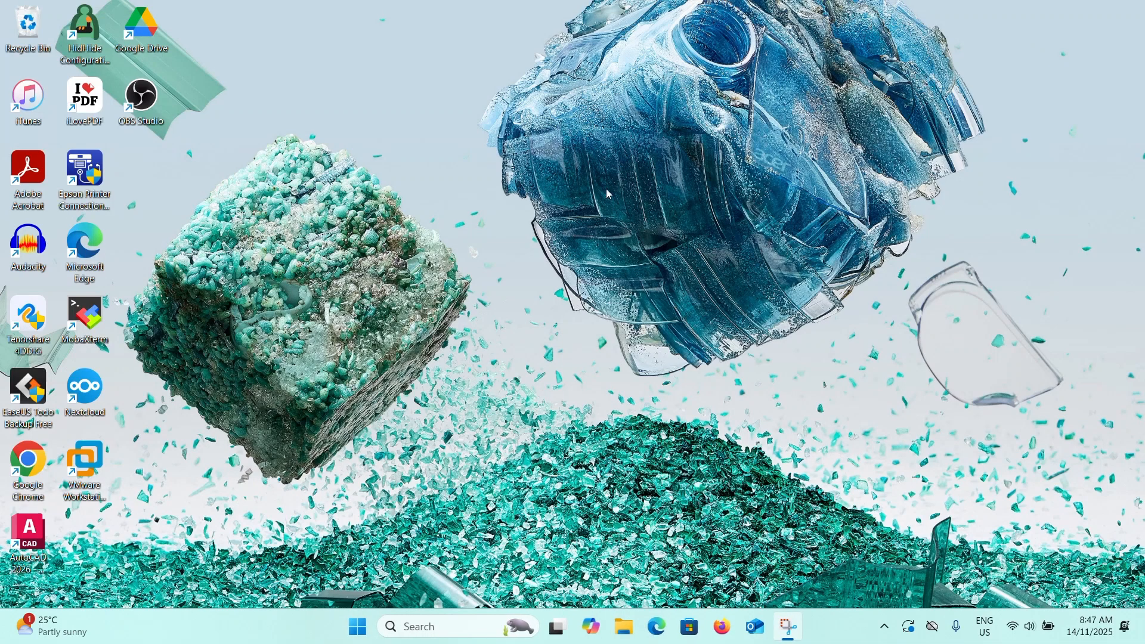
Open the Downloads folder in File Explorer and look over the downloaded files.
{"action": "left_click", "coordinate": [638, 636]}
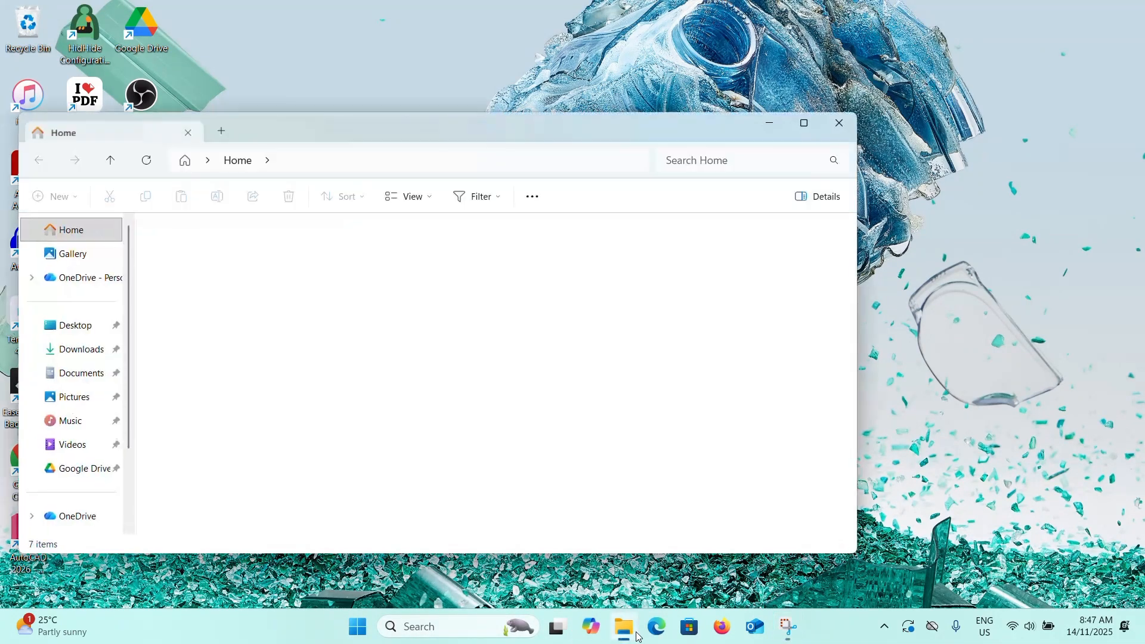
{"action": "left_click", "coordinate": [48, 351]}
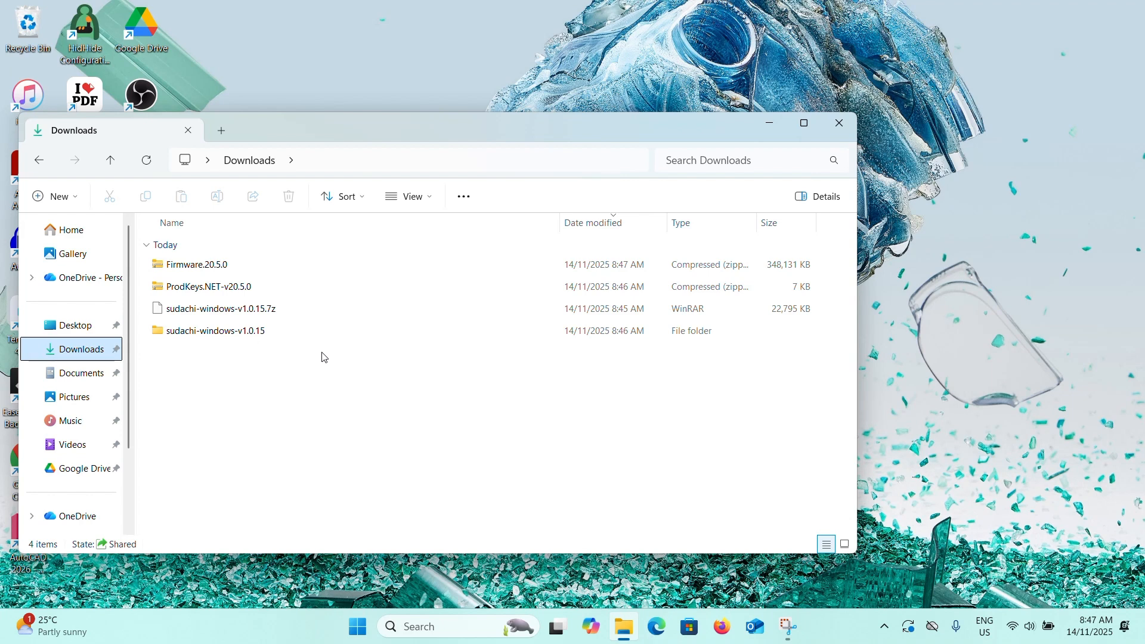
{"action": "left_click", "coordinate": [192, 269]}
{"action": "left_click", "coordinate": [216, 290]}
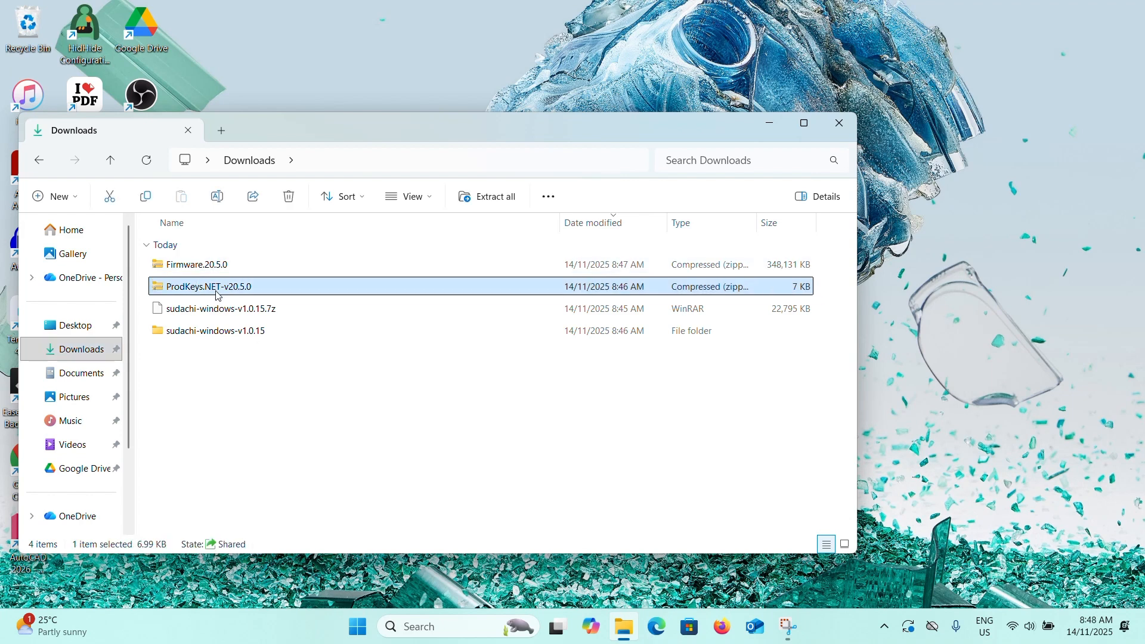
{"action": "left_click", "coordinate": [179, 264]}
{"action": "left_click", "coordinate": [250, 287]}
{"action": "left_click", "coordinate": [268, 331]}
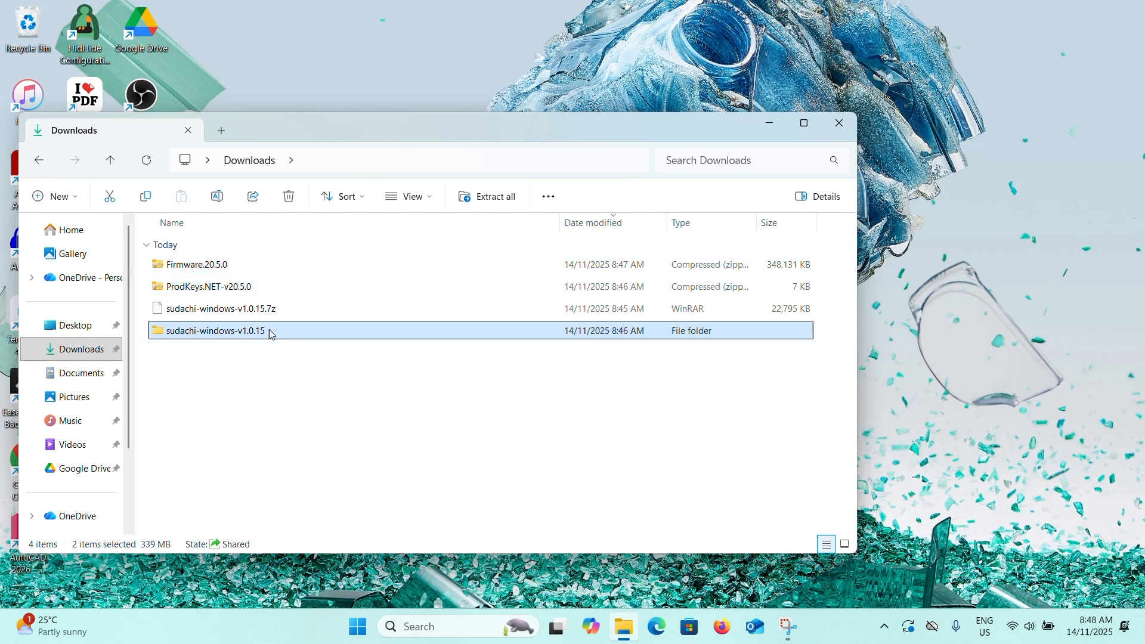
{"action": "left_click", "coordinate": [274, 271]}
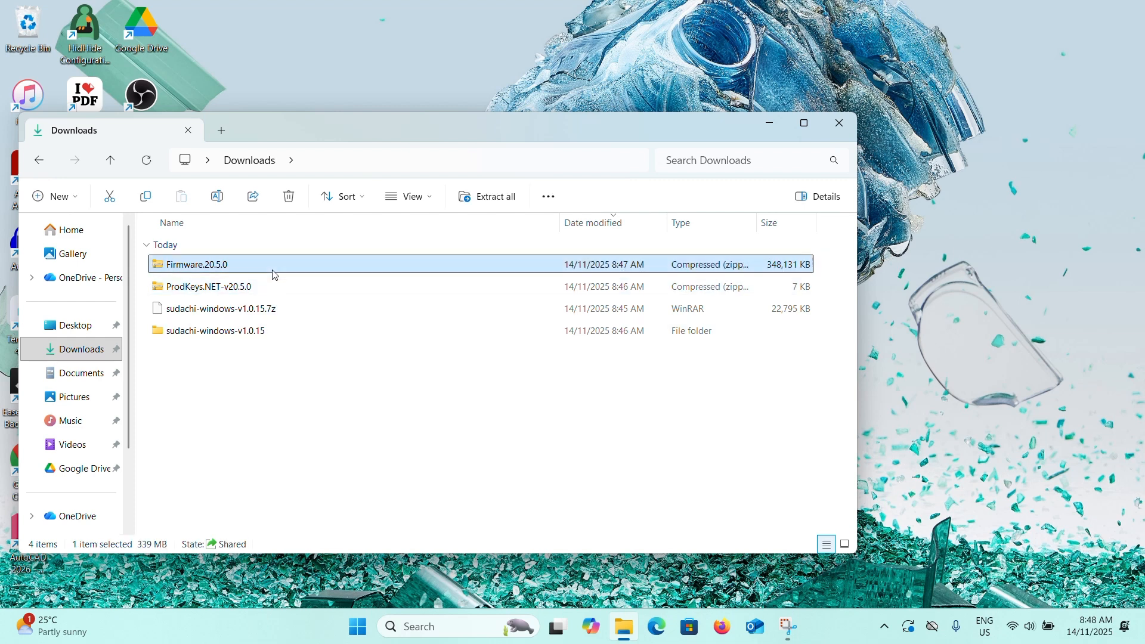
Extract Firmware.20.5.0.zip into a Firmware.20.5.0 folder in Downloads.
{"action": "right_click", "coordinate": [274, 275]}
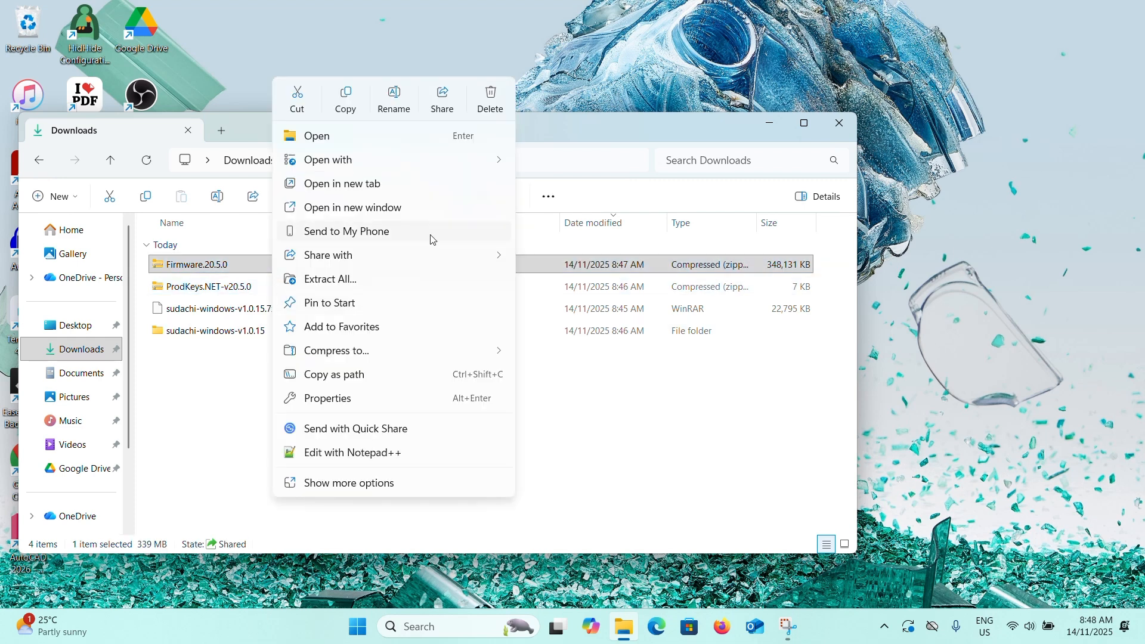
{"action": "left_click", "coordinate": [376, 280]}
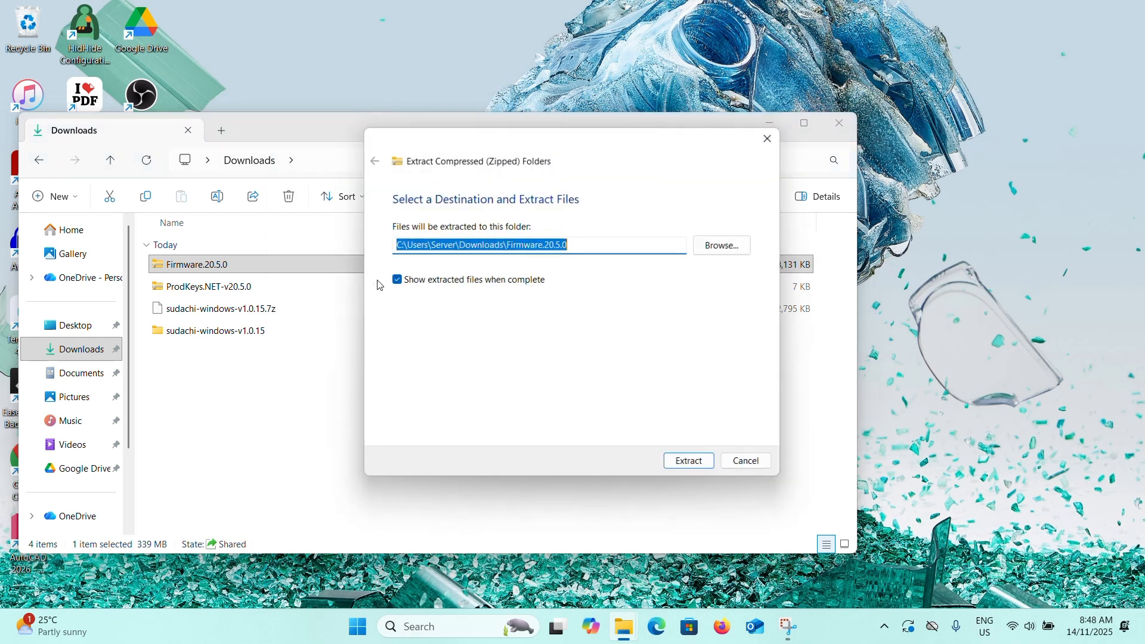
{"action": "left_click", "coordinate": [691, 463]}
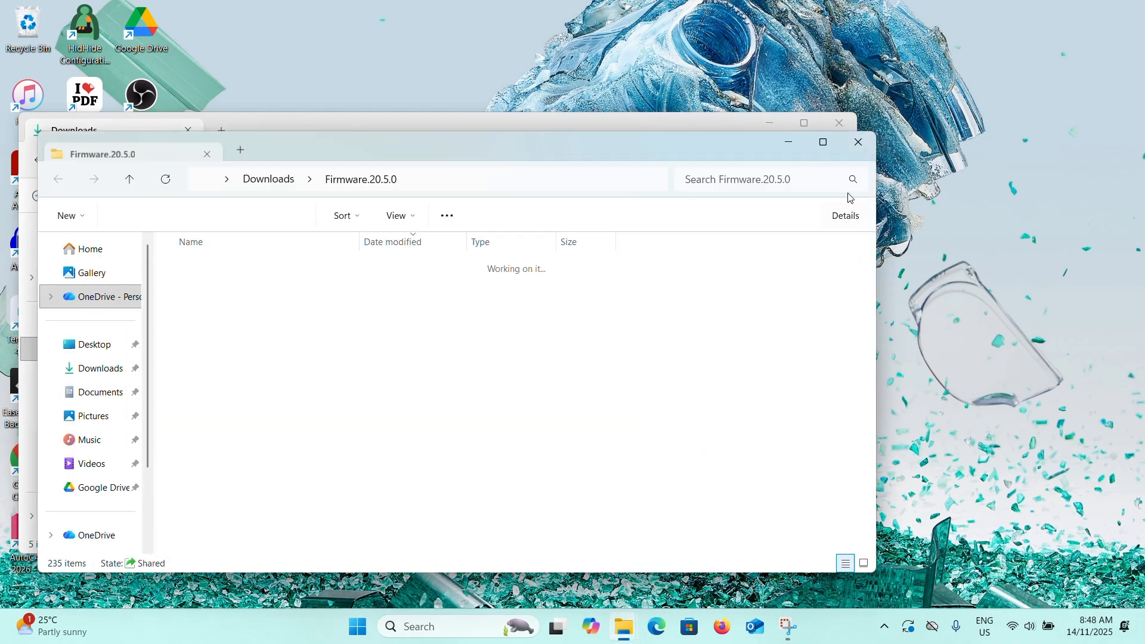
Close the firmware folder window and extract ProdKeys.NET-v20.5.0.zip into a ProdKeys.NET-v20.5.0 folder in Downloads.
{"action": "left_click", "coordinate": [847, 142]}
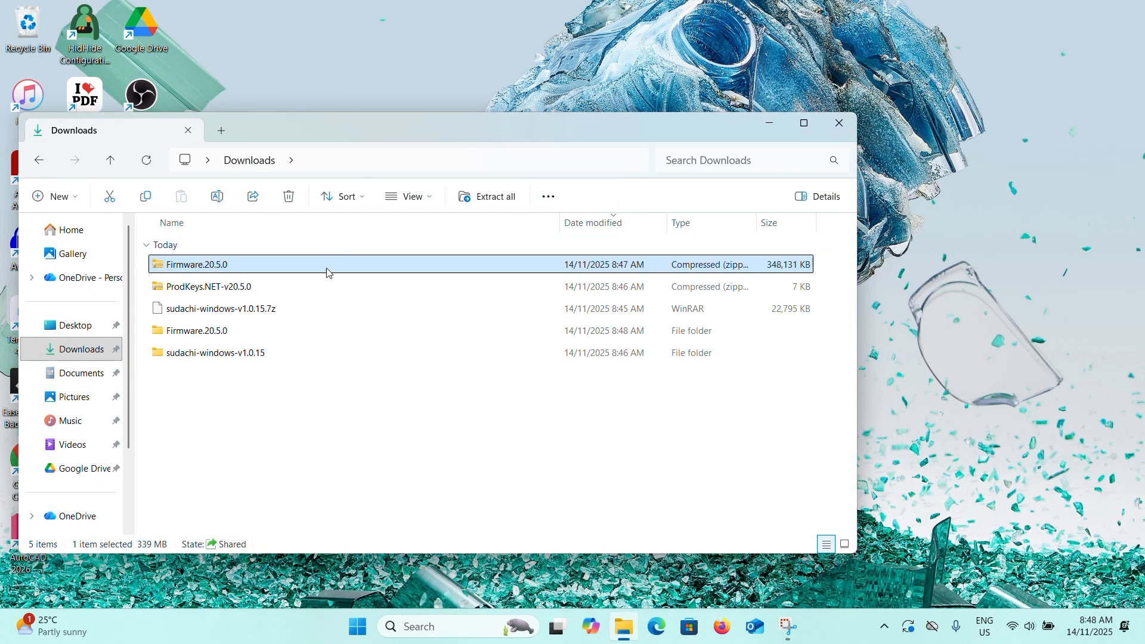
{"action": "left_click", "coordinate": [338, 286]}
{"action": "right_click", "coordinate": [336, 285]}
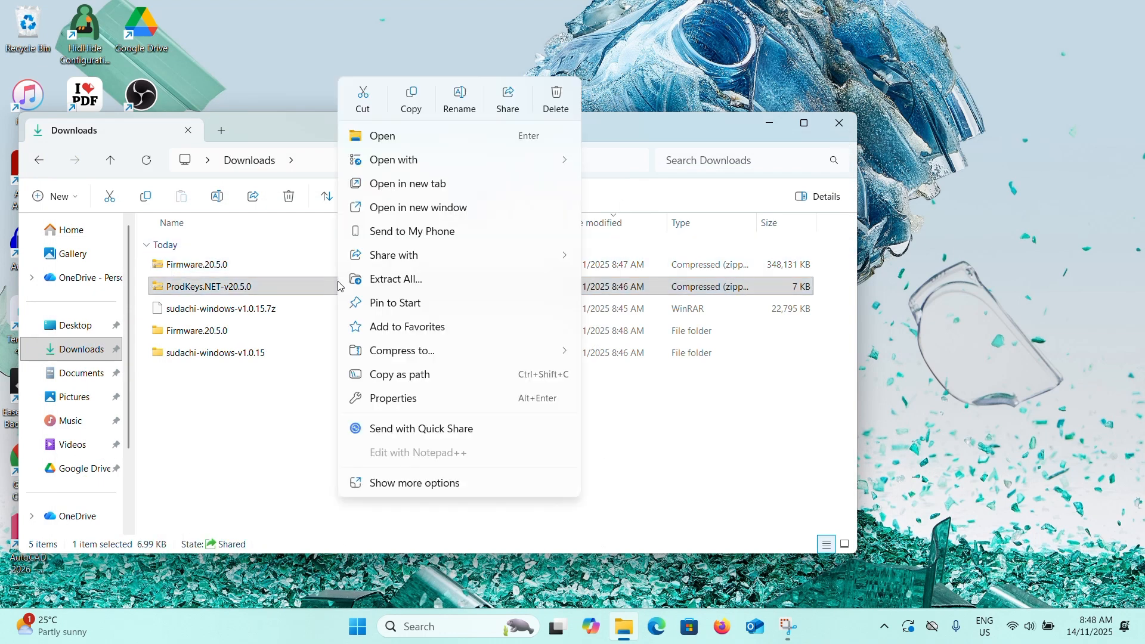
{"action": "left_click", "coordinate": [367, 280]}
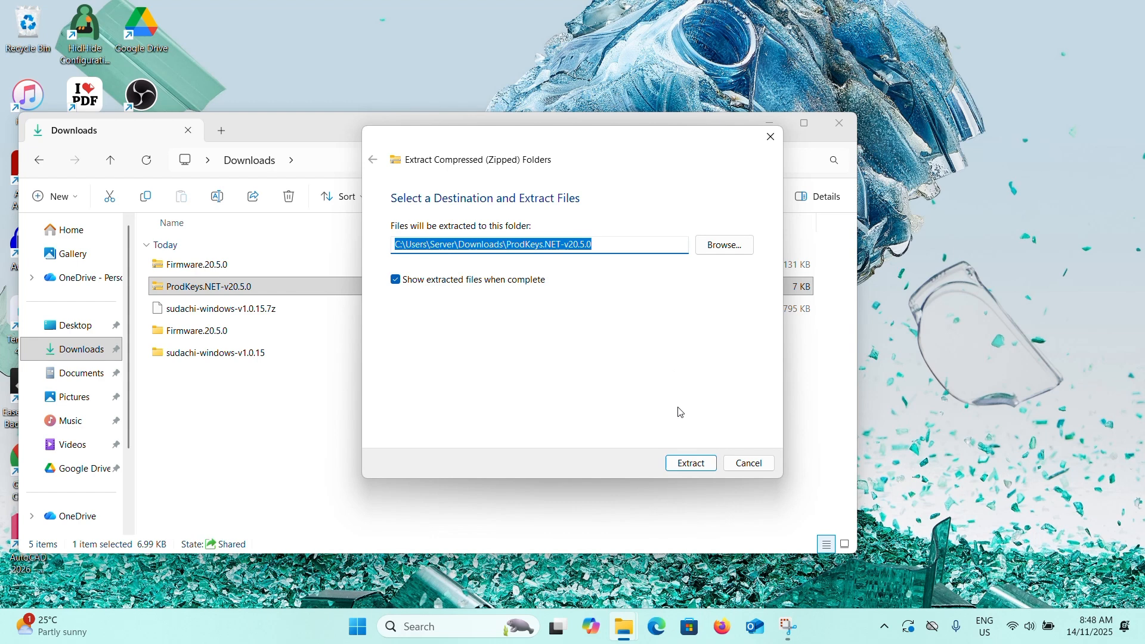
{"action": "left_click", "coordinate": [697, 470]}
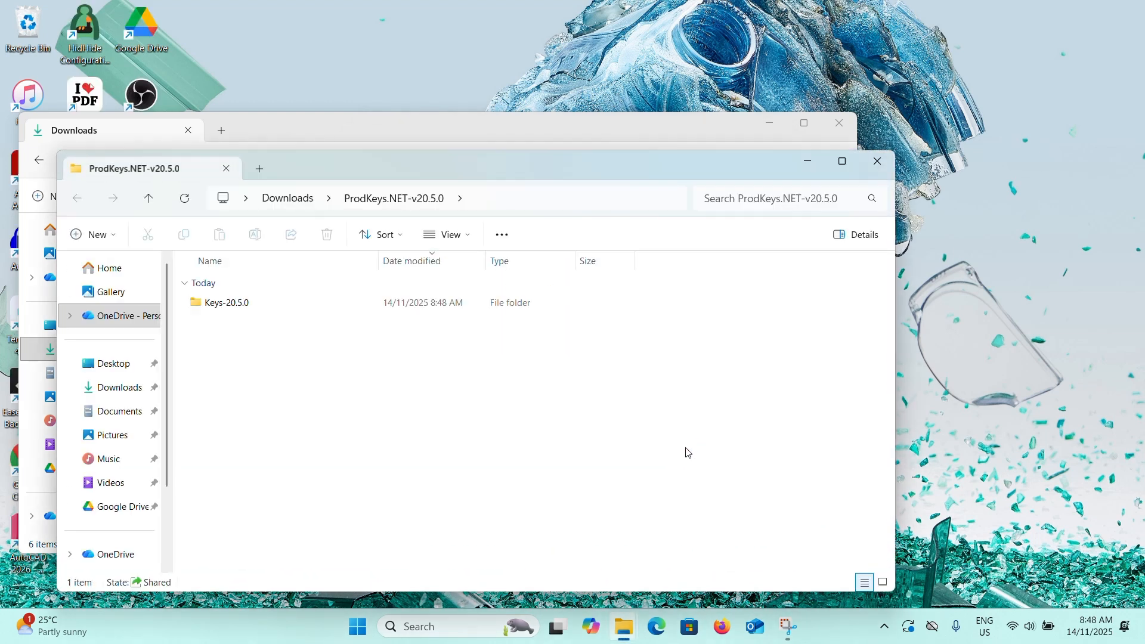
Open the extracted Keys-20.5.0 folder to examine the key files, then close the window.
{"action": "double_click", "coordinate": [362, 310]}
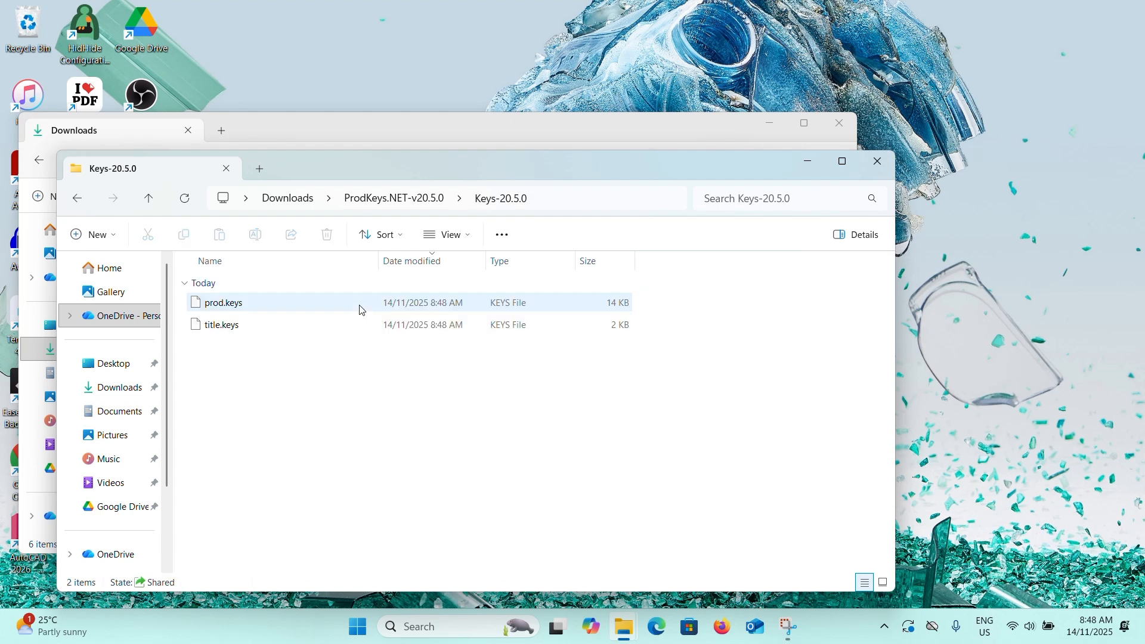
{"action": "key", "text": "ctrl+a"}
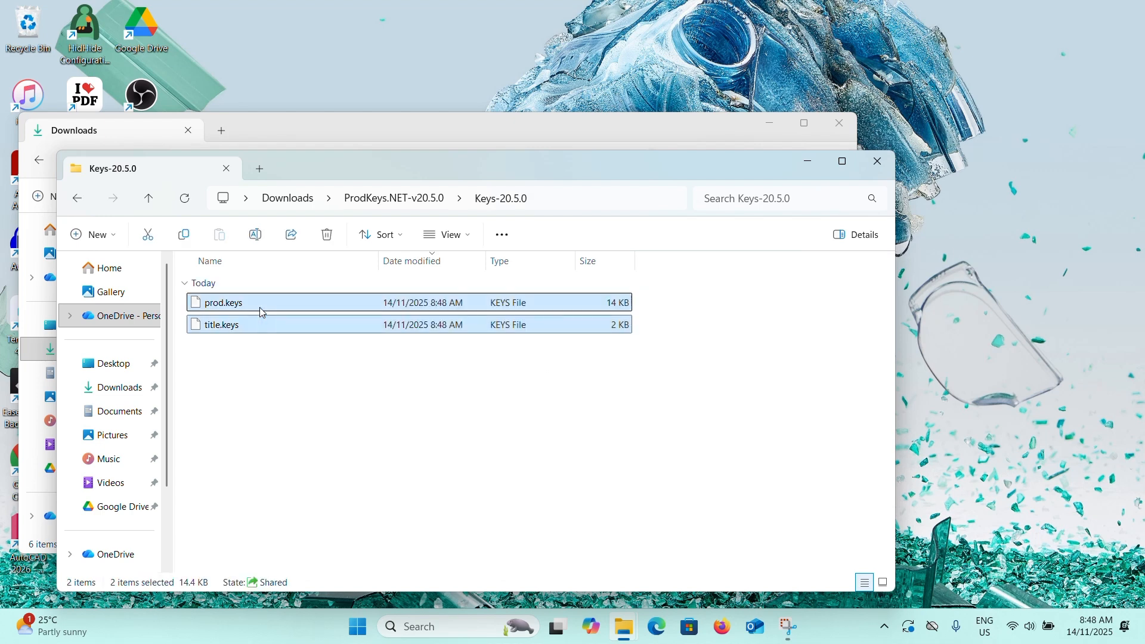
{"action": "left_click", "coordinate": [419, 396]}
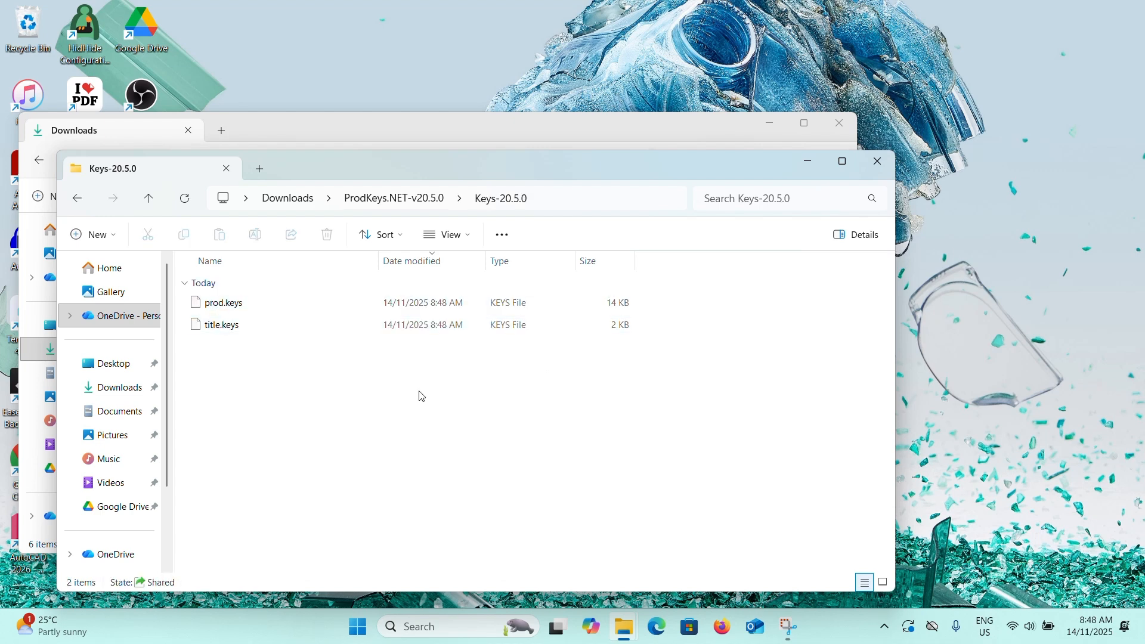
{"action": "left_click", "coordinate": [879, 162]}
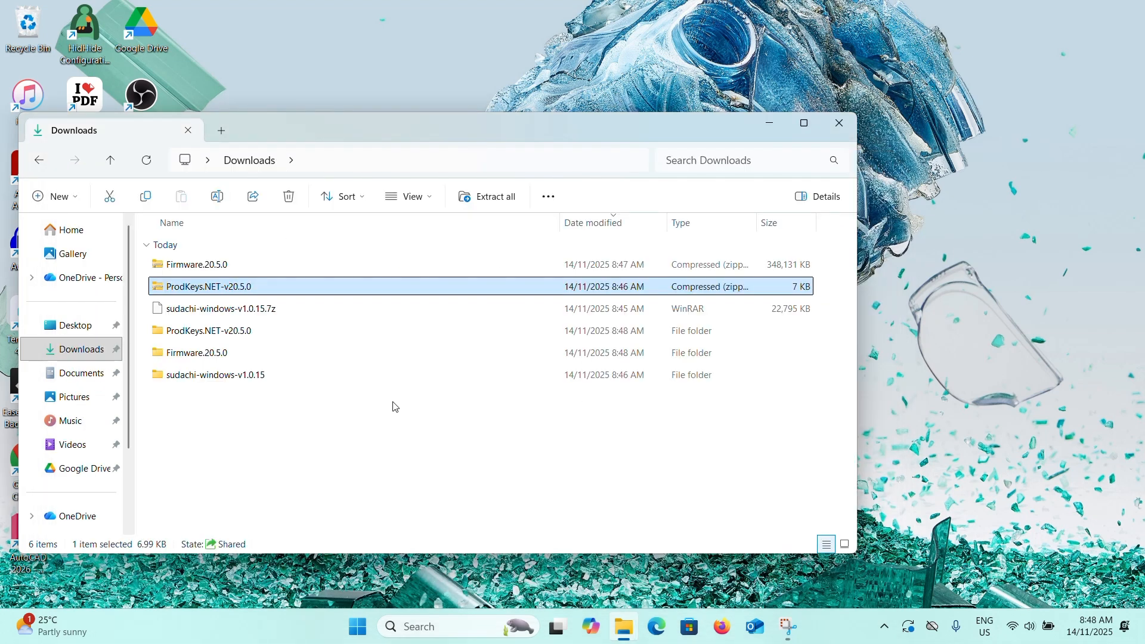
Open the sudachi-windows-v1.0.15 folder, launch sudachi, and dismiss the missing encryption keys warning.
{"action": "left_click", "coordinate": [160, 378]}
{"action": "double_click", "coordinate": [160, 377]}
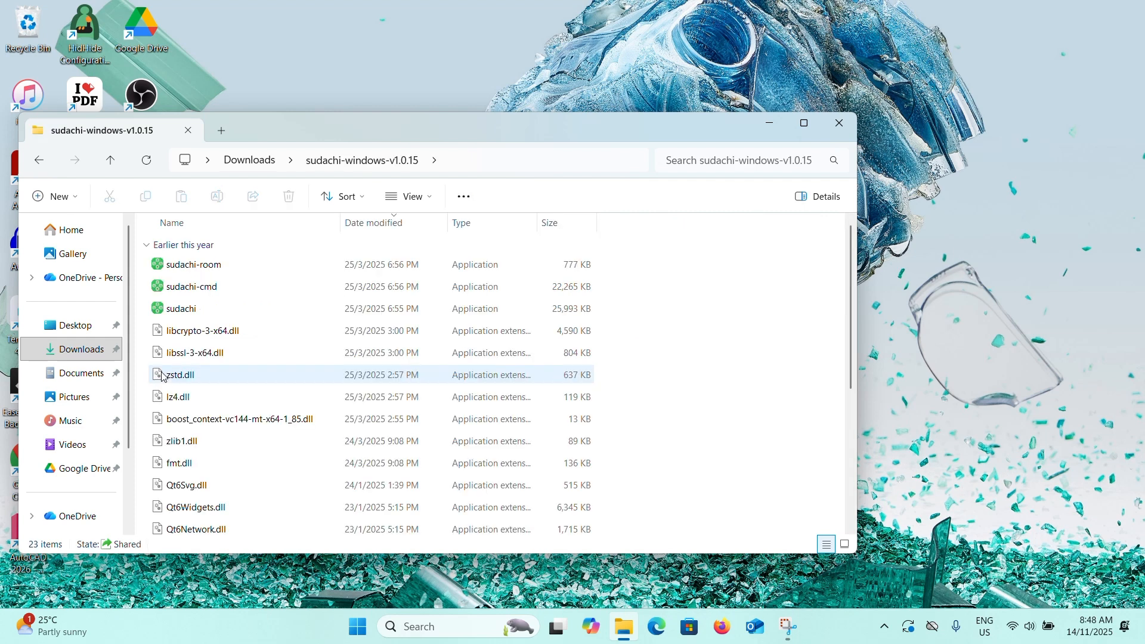
{"action": "left_click", "coordinate": [227, 310]}
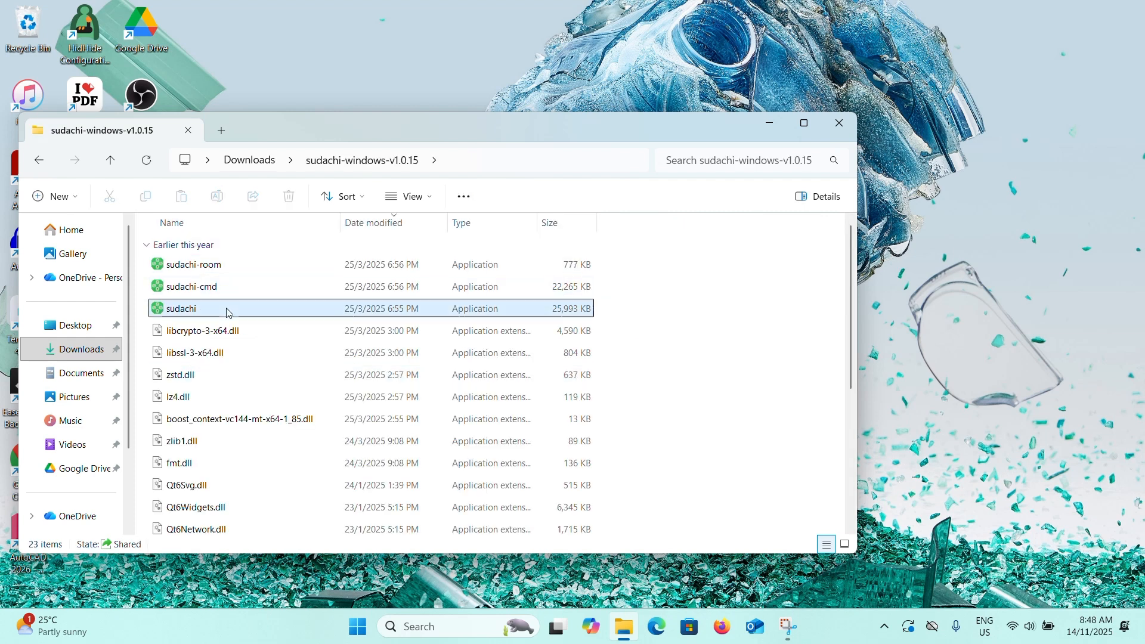
{"action": "double_click", "coordinate": [226, 310]}
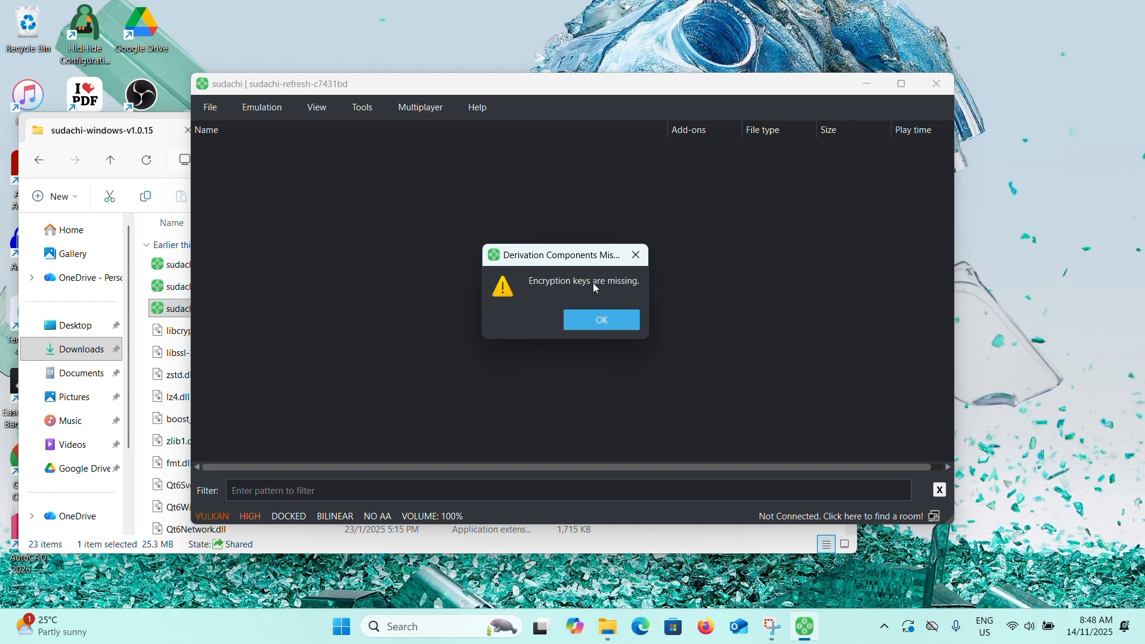
{"action": "left_click", "coordinate": [608, 316]}
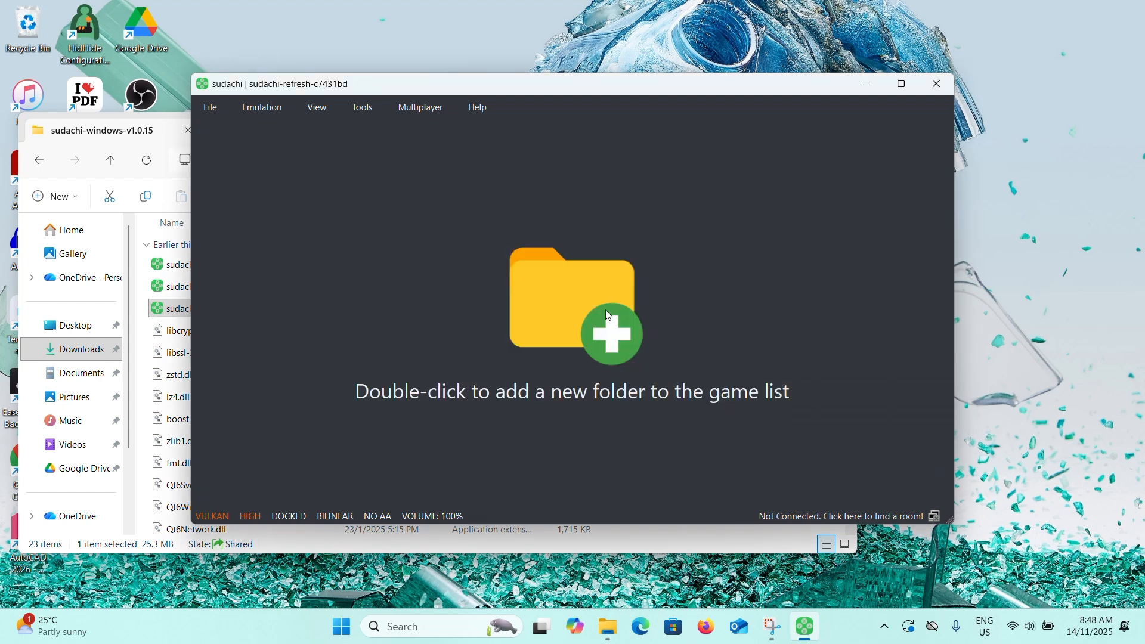
Install decryption keys from prod.keys in Downloads > ProdKeys.NET-v20.5.0 > Keys-20.5.0.
{"action": "left_click", "coordinate": [382, 113]}
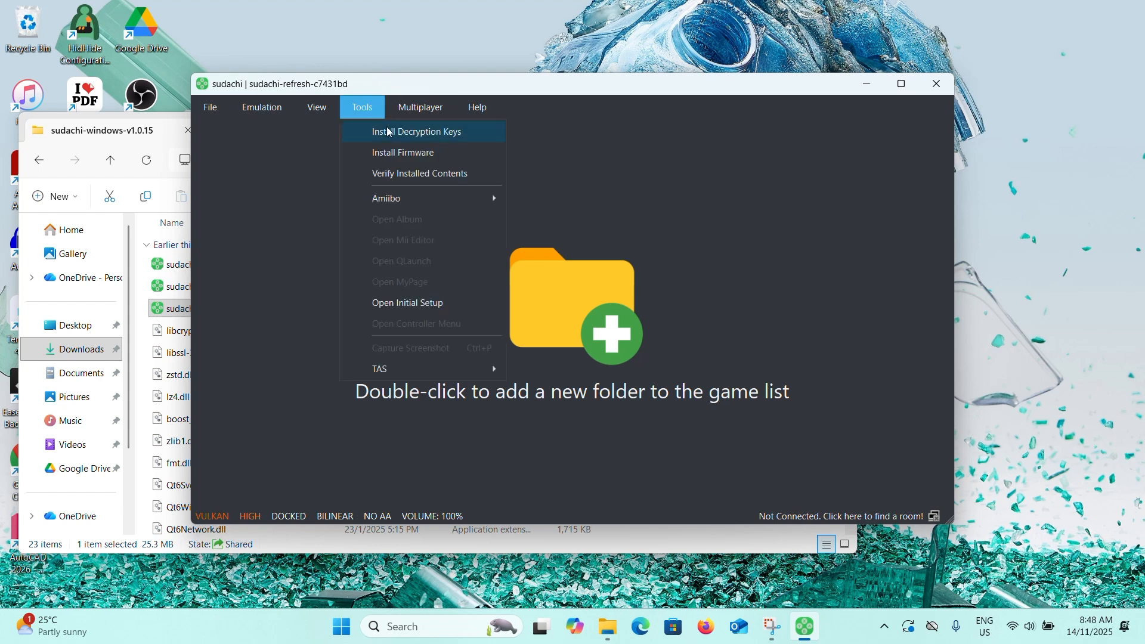
{"action": "left_click", "coordinate": [386, 129]}
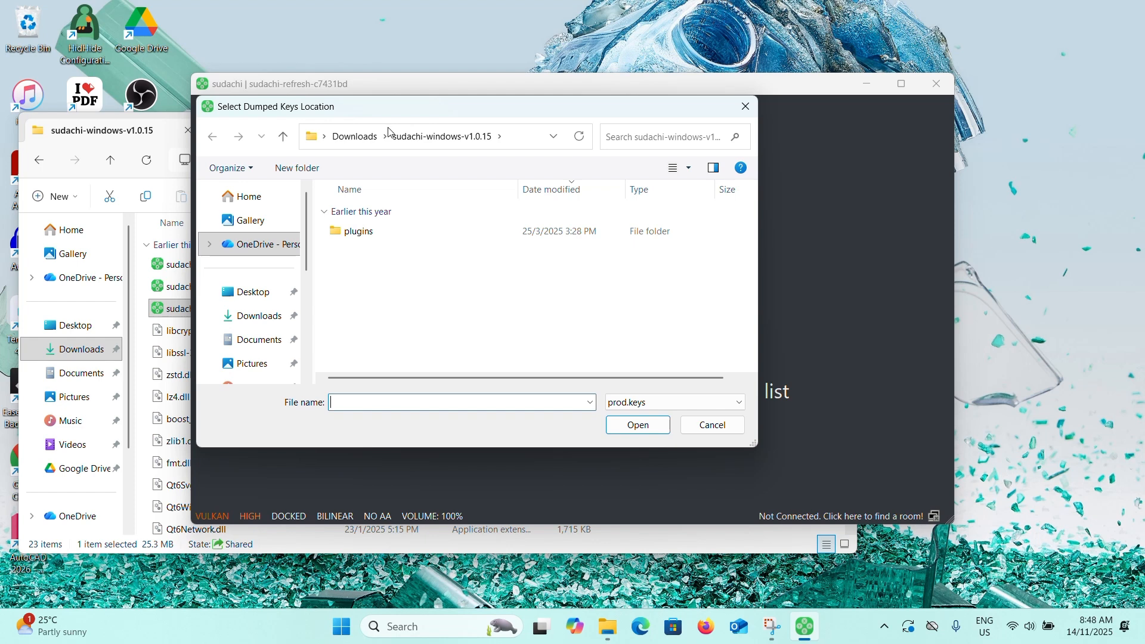
{"action": "left_click", "coordinate": [260, 316]}
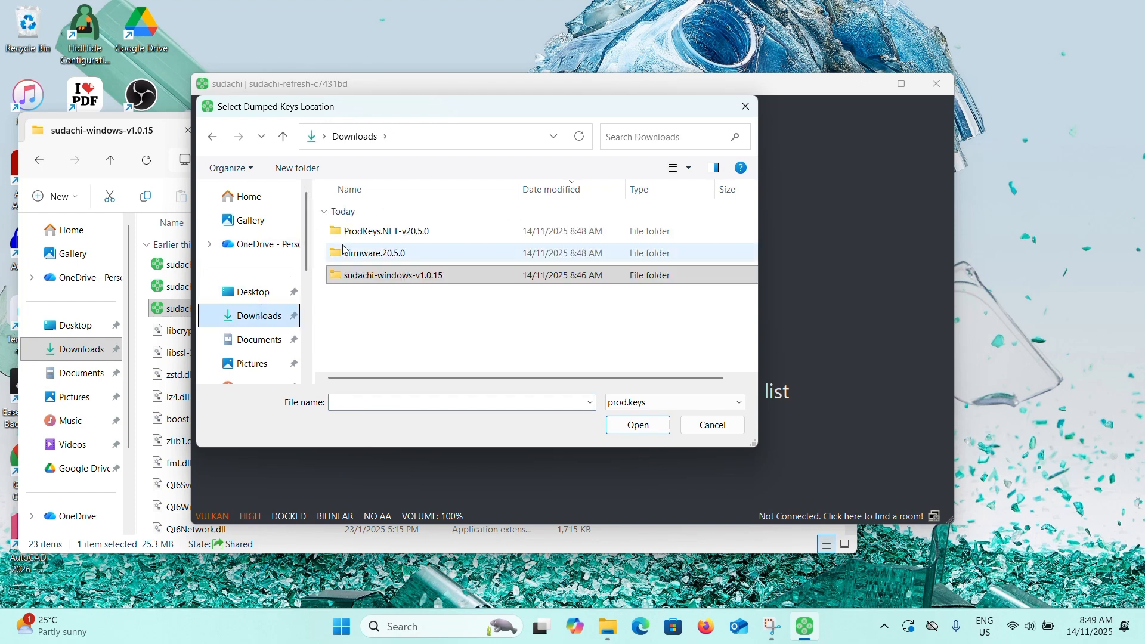
{"action": "left_click", "coordinate": [385, 231]}
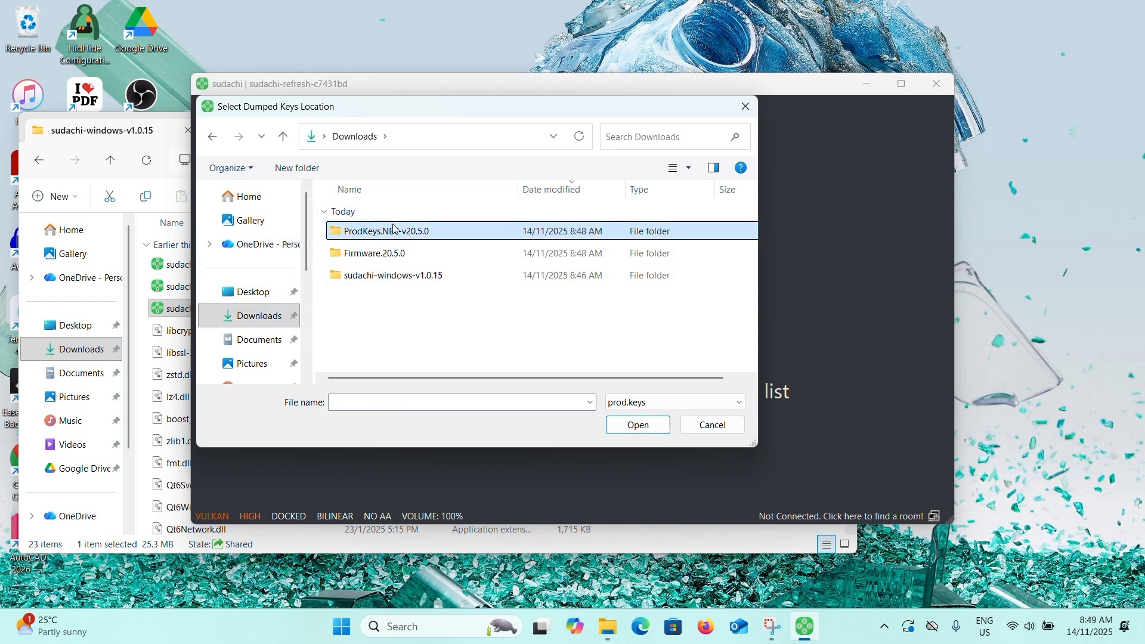
{"action": "double_click", "coordinate": [388, 228]}
{"action": "left_click", "coordinate": [401, 241]}
{"action": "double_click", "coordinate": [403, 239]}
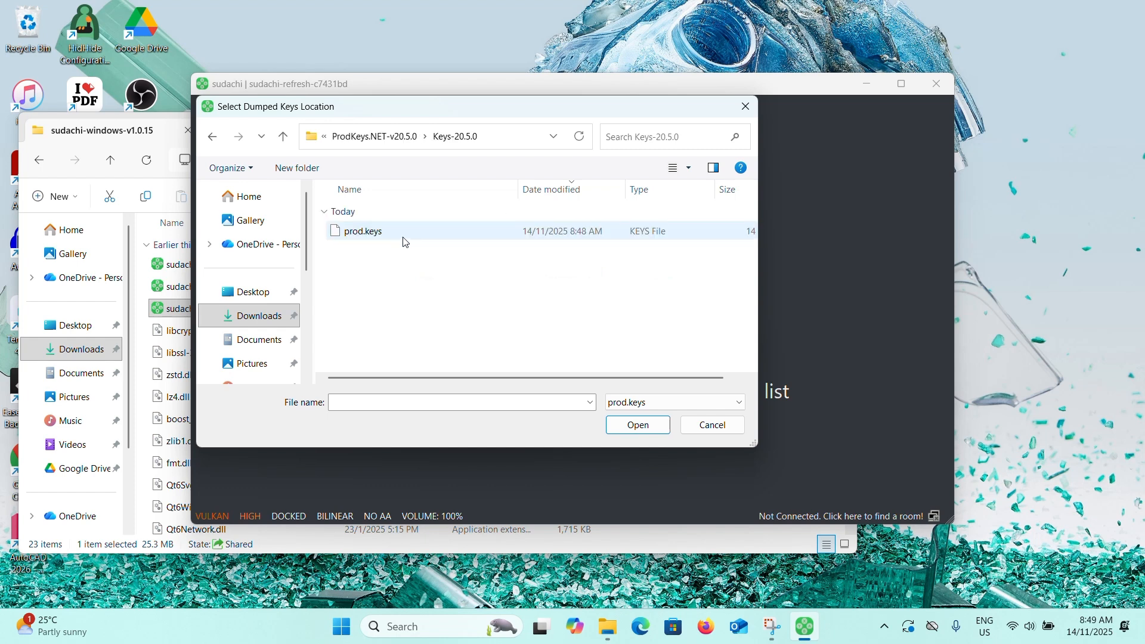
{"action": "left_click", "coordinate": [403, 241]}
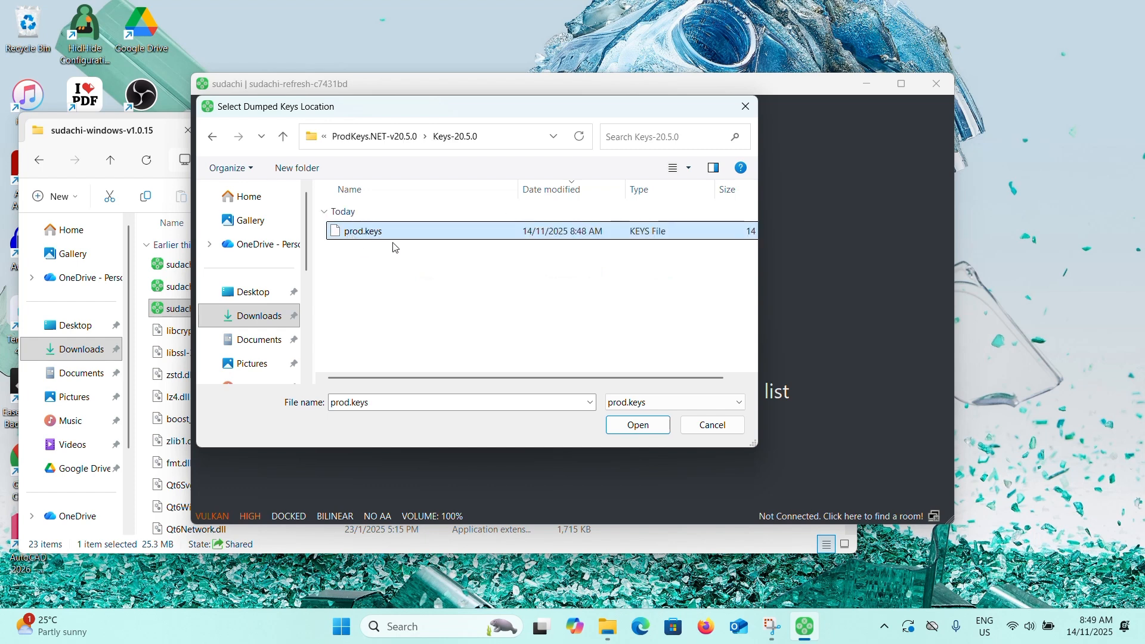
{"action": "left_click", "coordinate": [394, 241]}
{"action": "left_click", "coordinate": [625, 334]}
{"action": "left_click", "coordinate": [619, 234]}
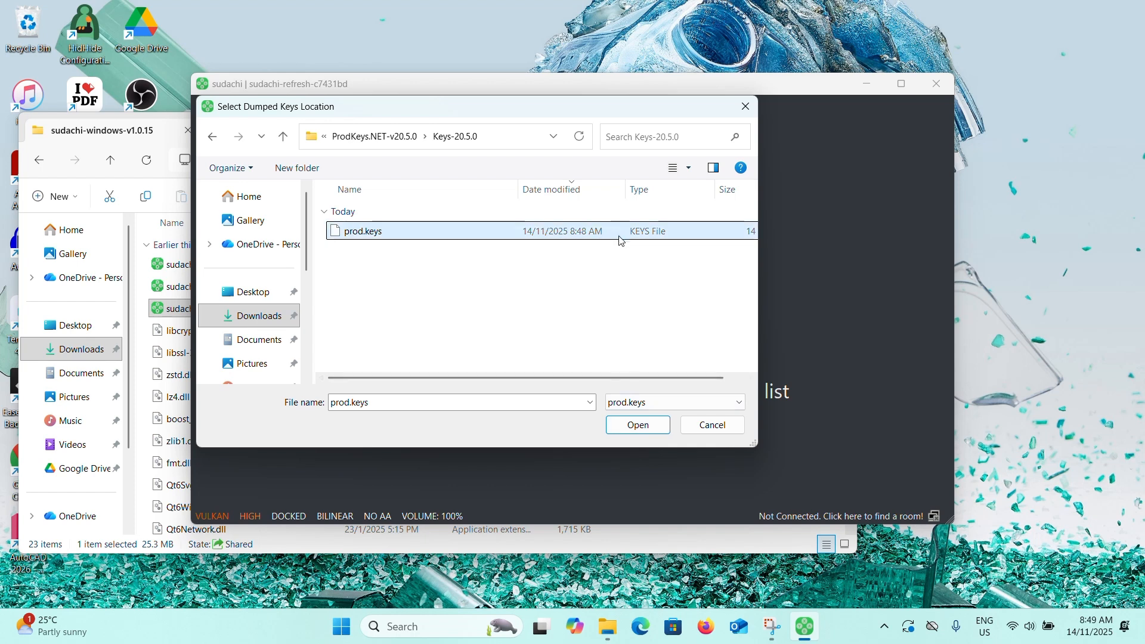
{"action": "left_click", "coordinate": [646, 426]}
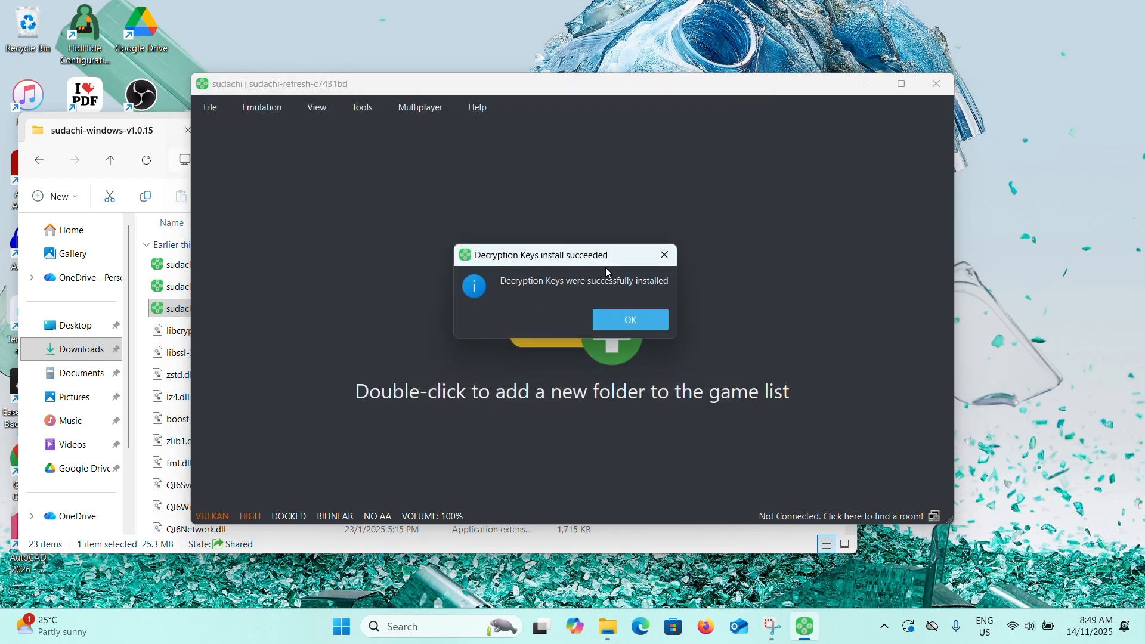
{"action": "left_click", "coordinate": [629, 326]}
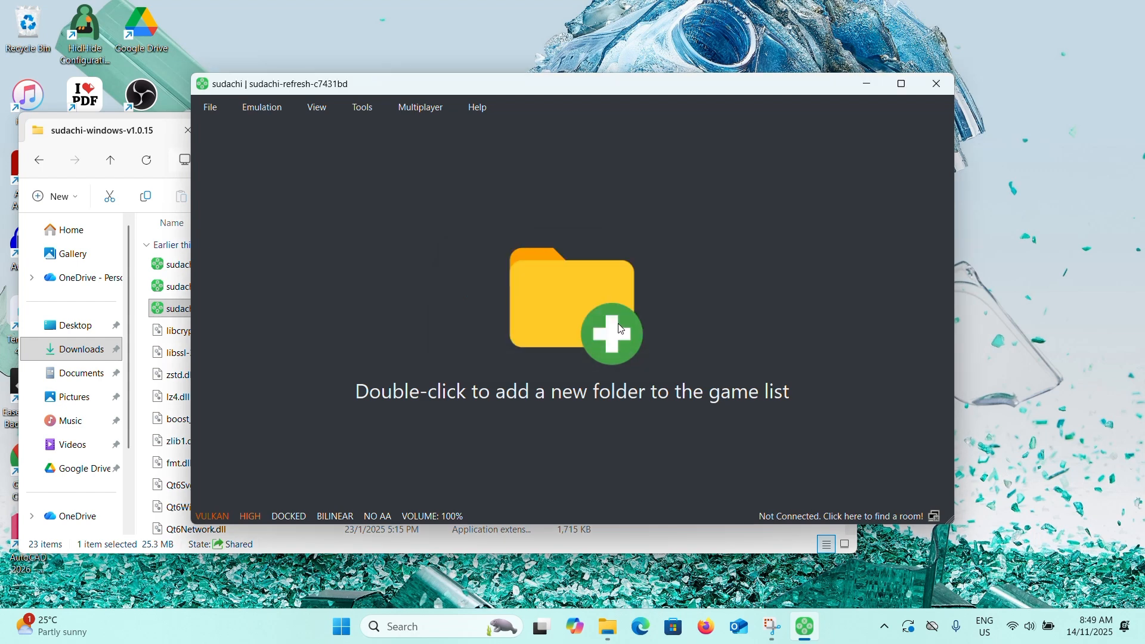
Install firmware by selecting the Firmware.20.5.0 folder in Downloads as the source location.
{"action": "left_click", "coordinate": [362, 108]}
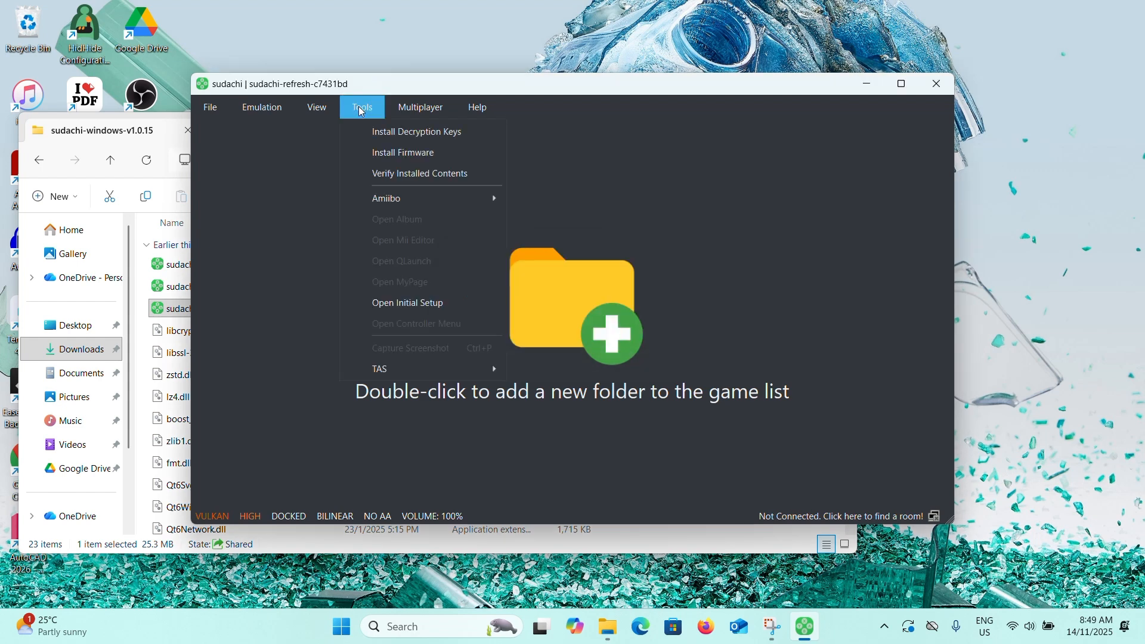
{"action": "left_click", "coordinate": [395, 154]}
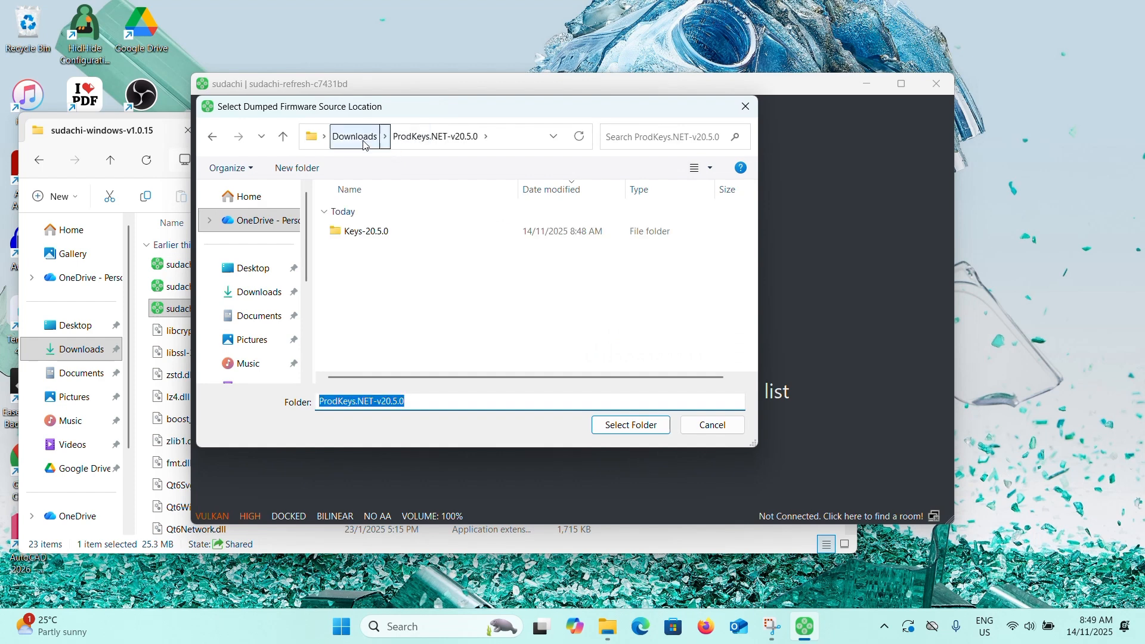
{"action": "left_click", "coordinate": [370, 142]}
{"action": "left_click", "coordinate": [259, 293]}
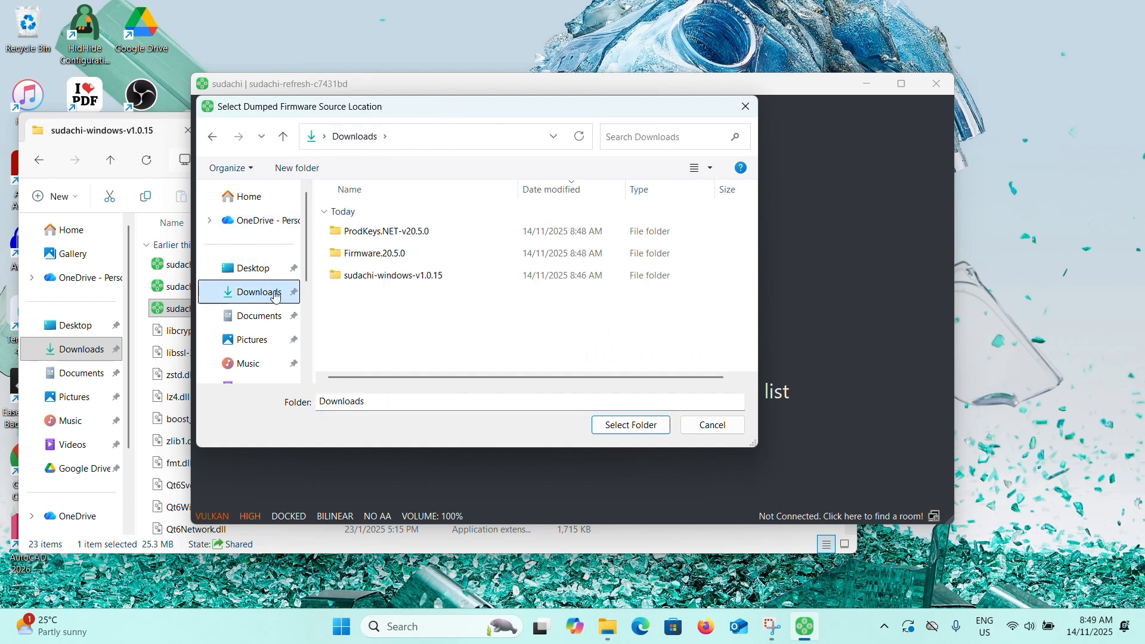
{"action": "left_click", "coordinate": [415, 262]}
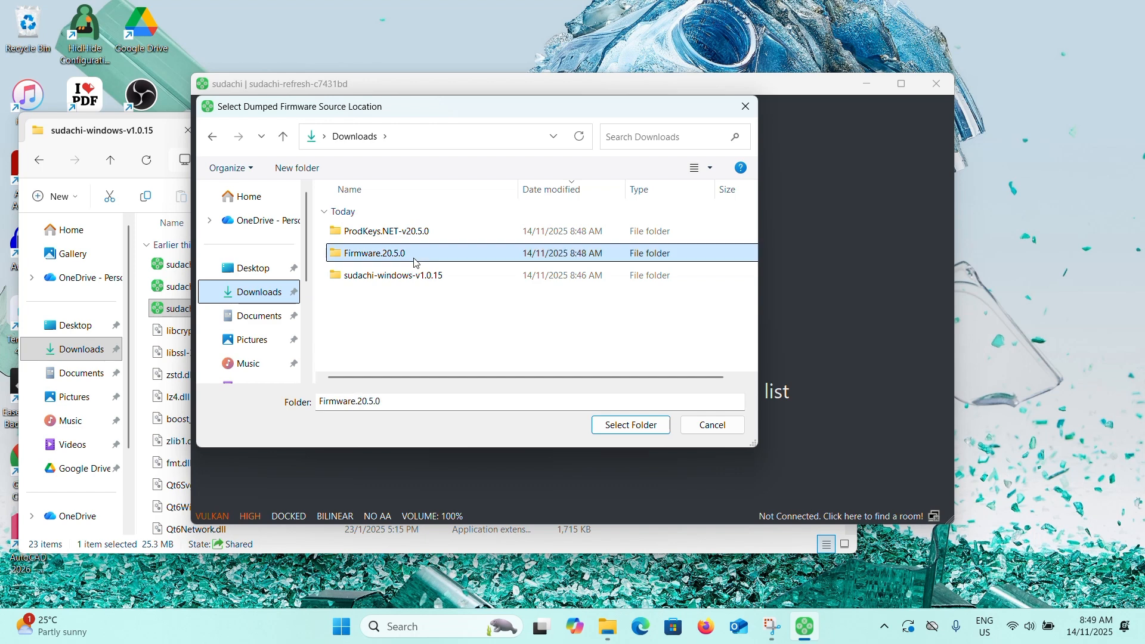
{"action": "double_click", "coordinate": [374, 255]}
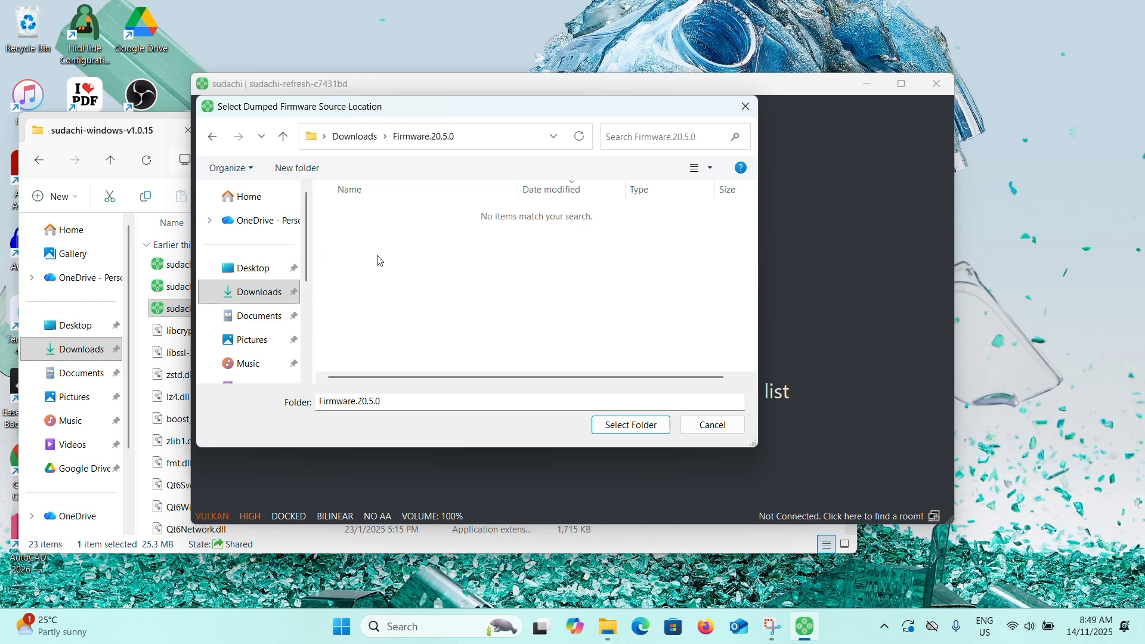
{"action": "left_click", "coordinate": [621, 421]}
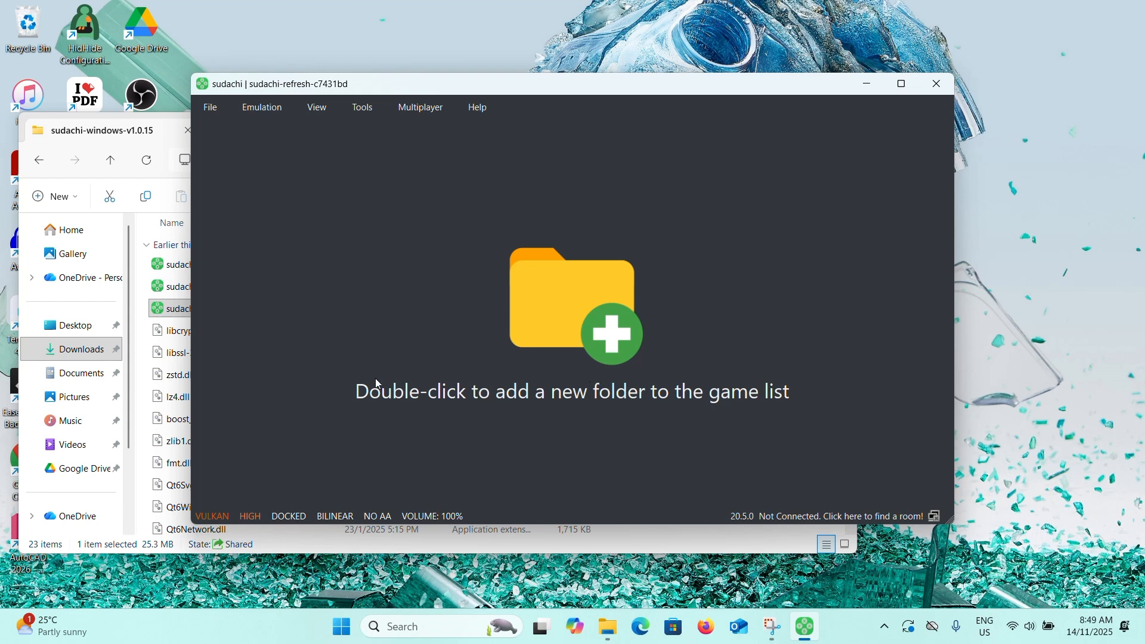
Add the Documents folder as a new game directory to the game list.
{"action": "double_click", "coordinate": [608, 327]}
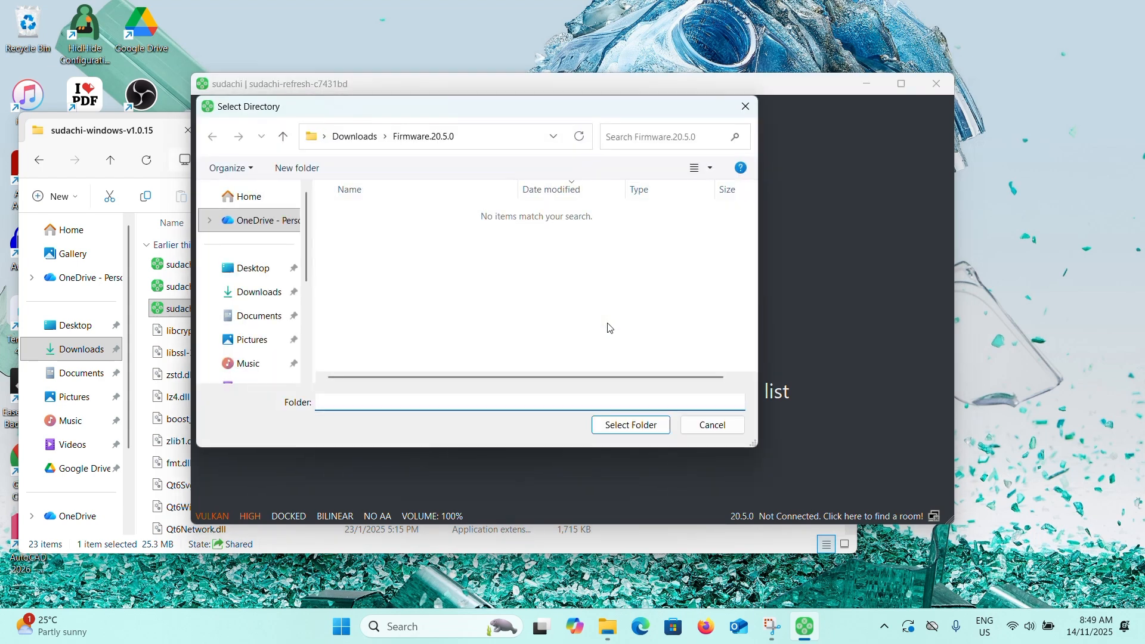
{"action": "left_click", "coordinate": [251, 316]}
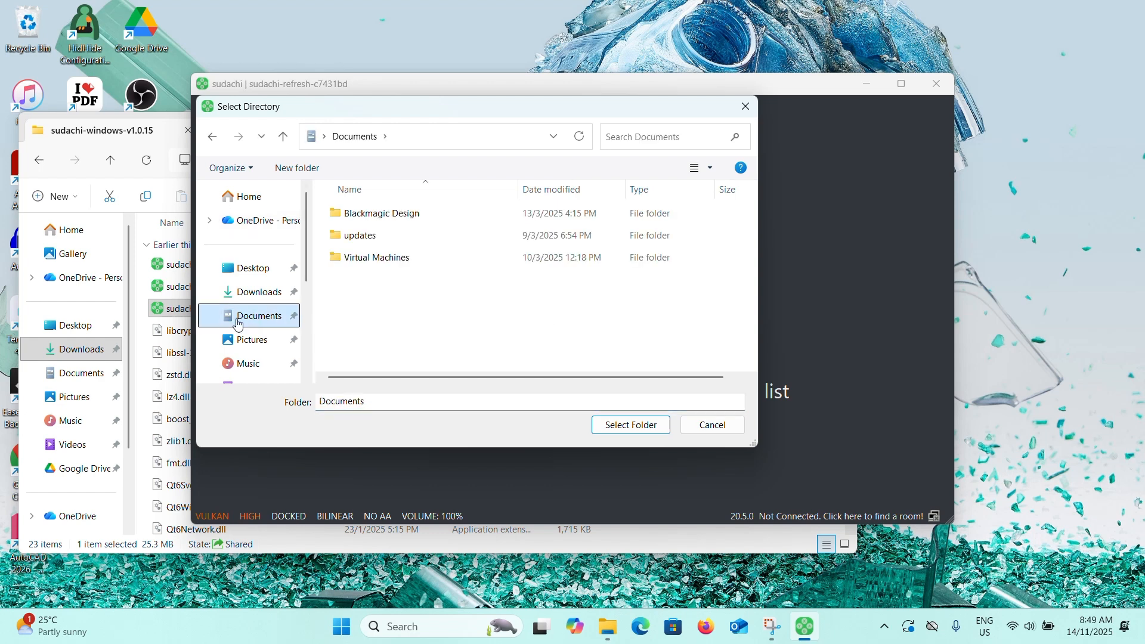
{"action": "left_click", "coordinate": [627, 425]}
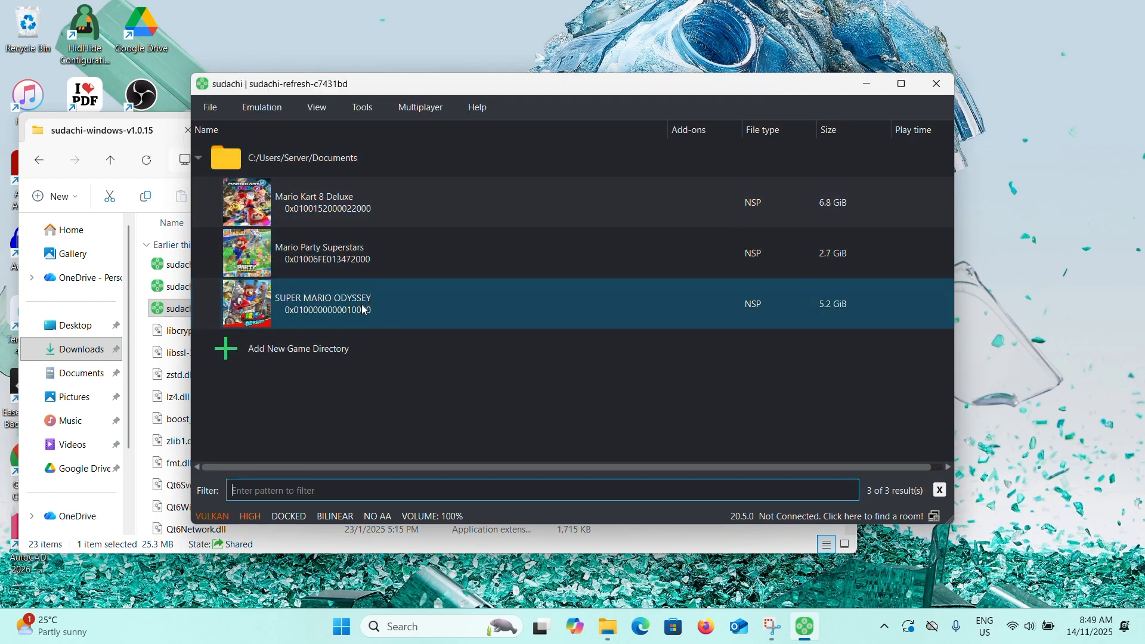
Browse the game files stored in the Documents folder in File Explorer.
{"action": "left_click", "coordinate": [83, 374]}
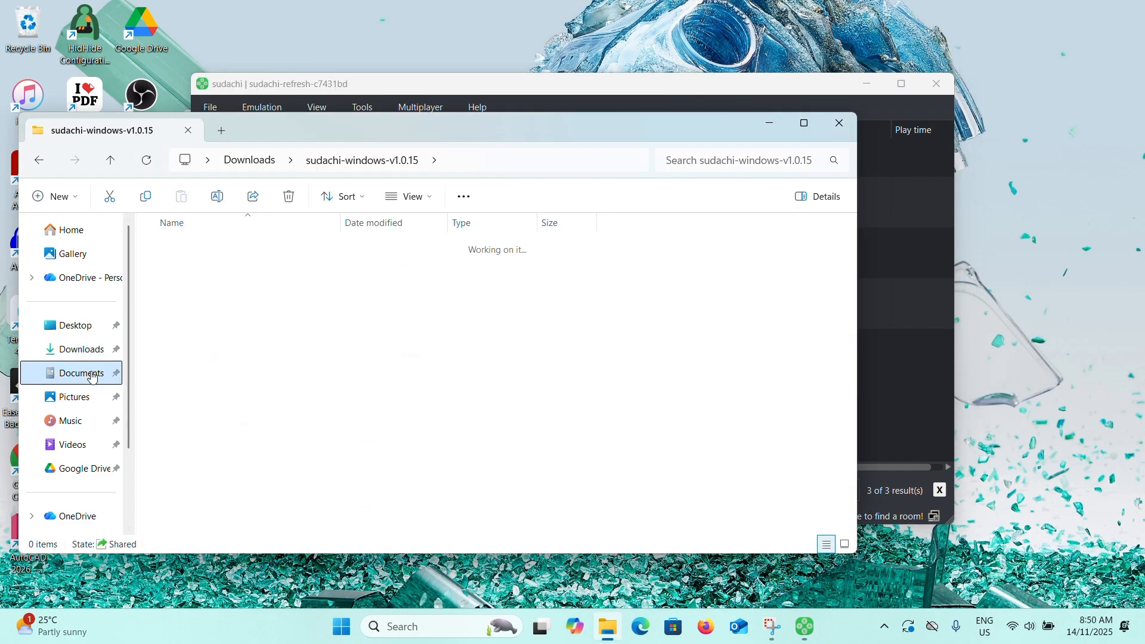
{"action": "left_click", "coordinate": [838, 122]}
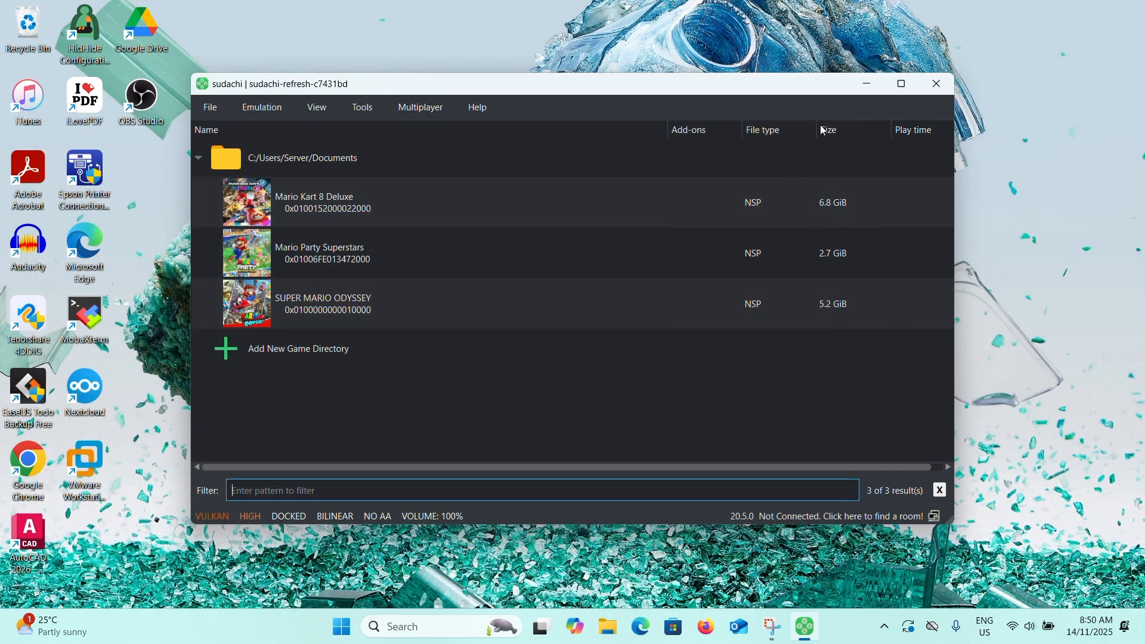
{"action": "left_click", "coordinate": [615, 631]}
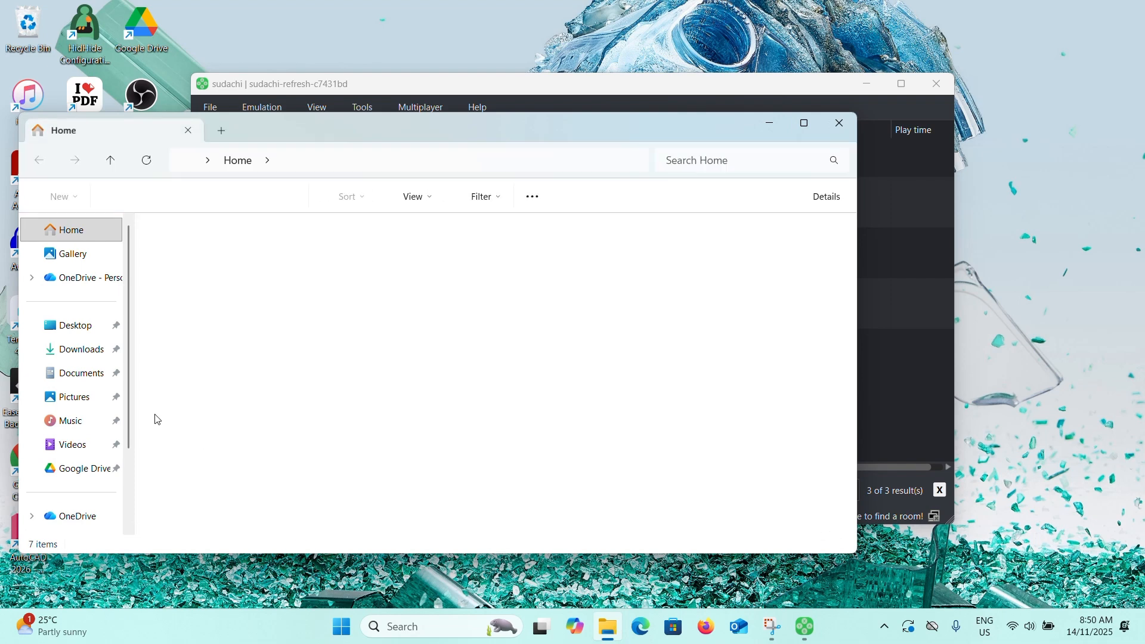
{"action": "left_click", "coordinate": [83, 373]}
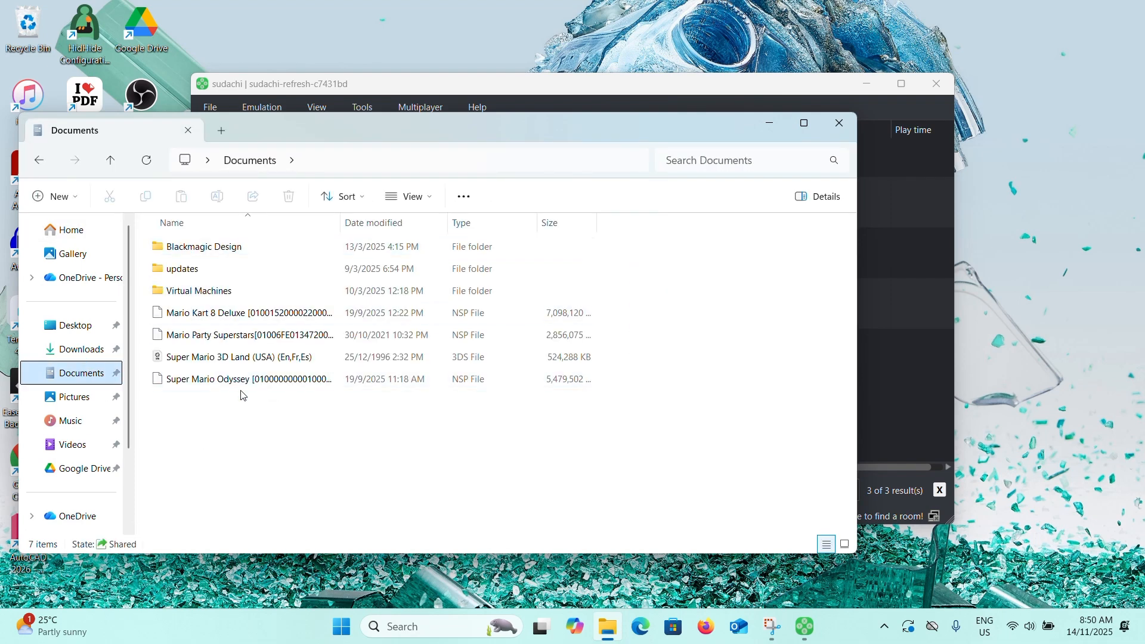
{"action": "left_click_drag", "start_coordinate": [390, 464], "coordinate": [209, 317]}
{"action": "left_click", "coordinate": [209, 316]}
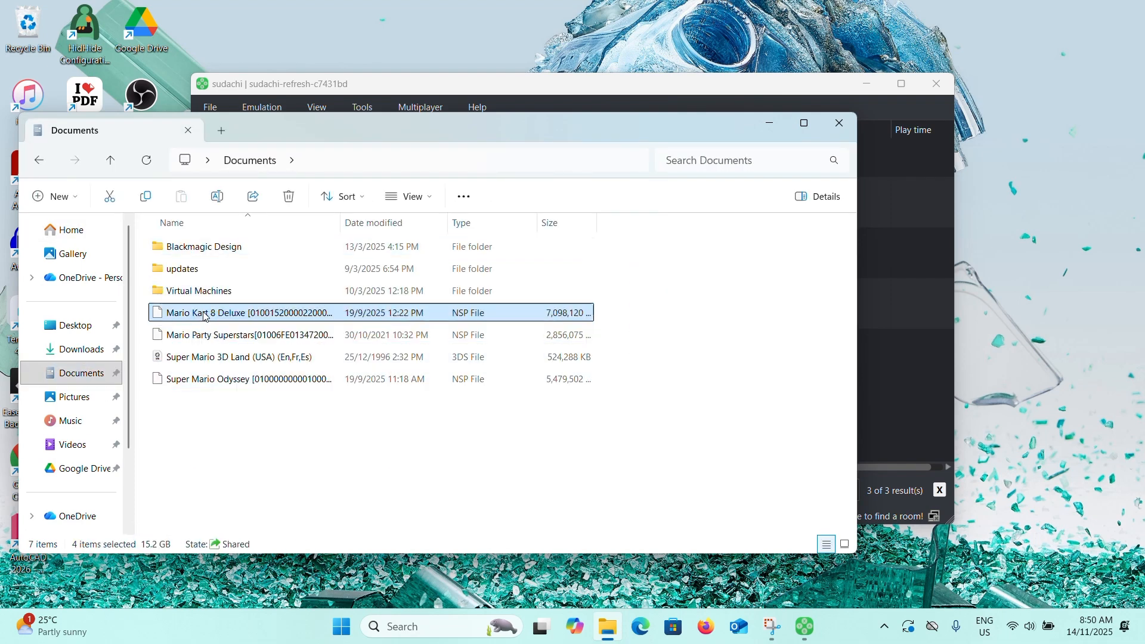
{"action": "left_click", "coordinate": [245, 417]}
{"action": "left_click_drag", "start_coordinate": [619, 348], "coordinate": [438, 307]}
{"action": "left_click", "coordinate": [548, 324]}
{"action": "left_click_drag", "start_coordinate": [646, 336], "coordinate": [465, 317]}
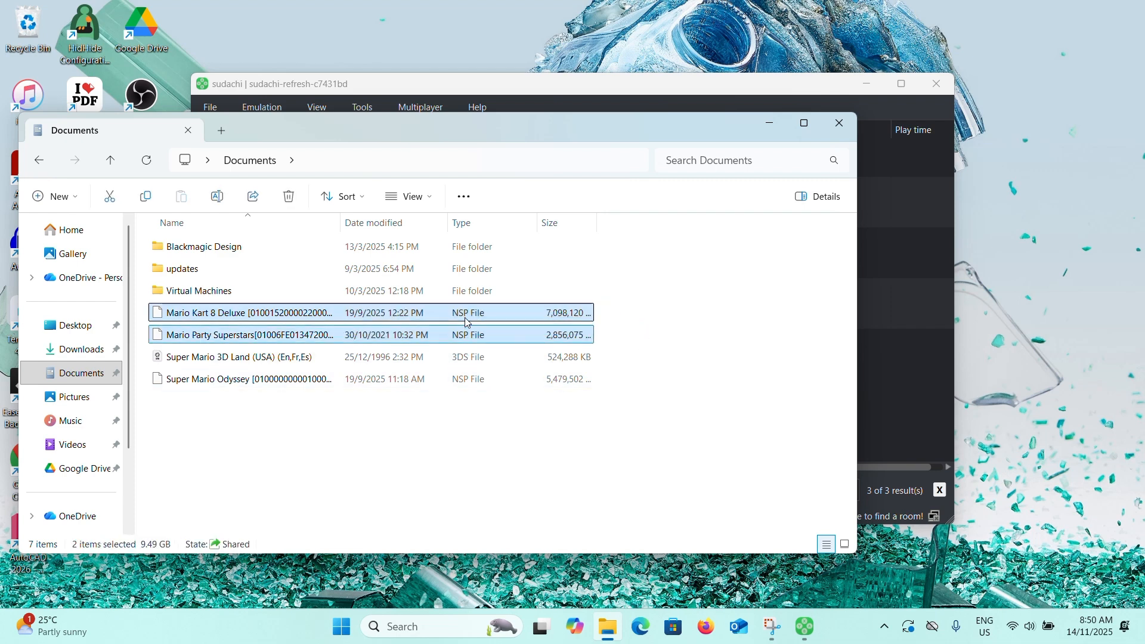
{"action": "left_click", "coordinate": [539, 382]}
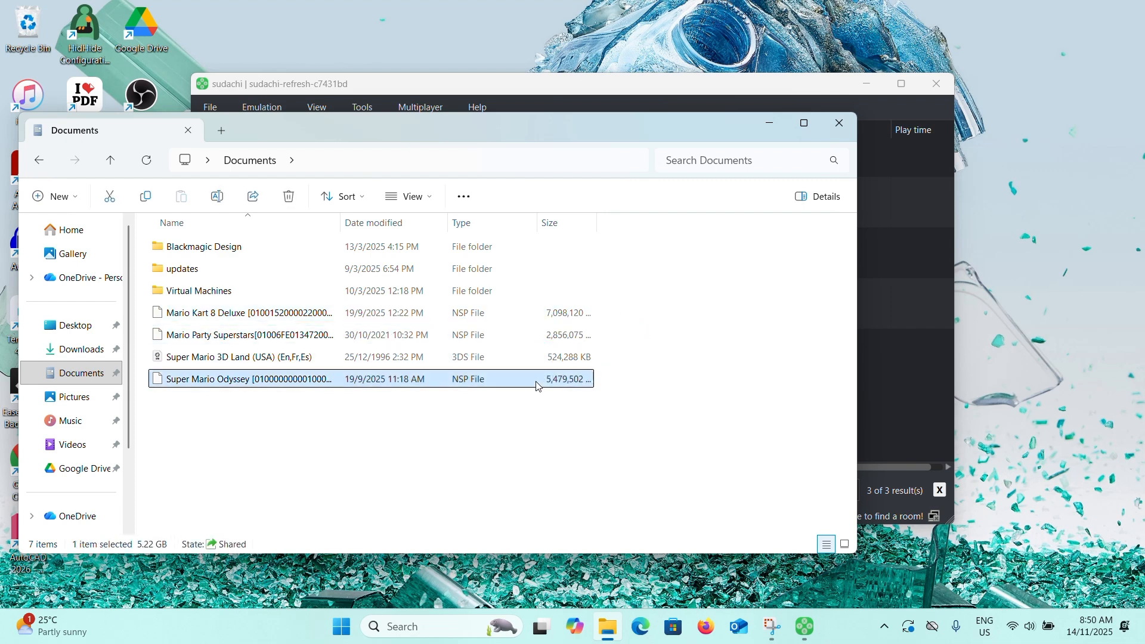
{"action": "left_click", "coordinate": [839, 123]}
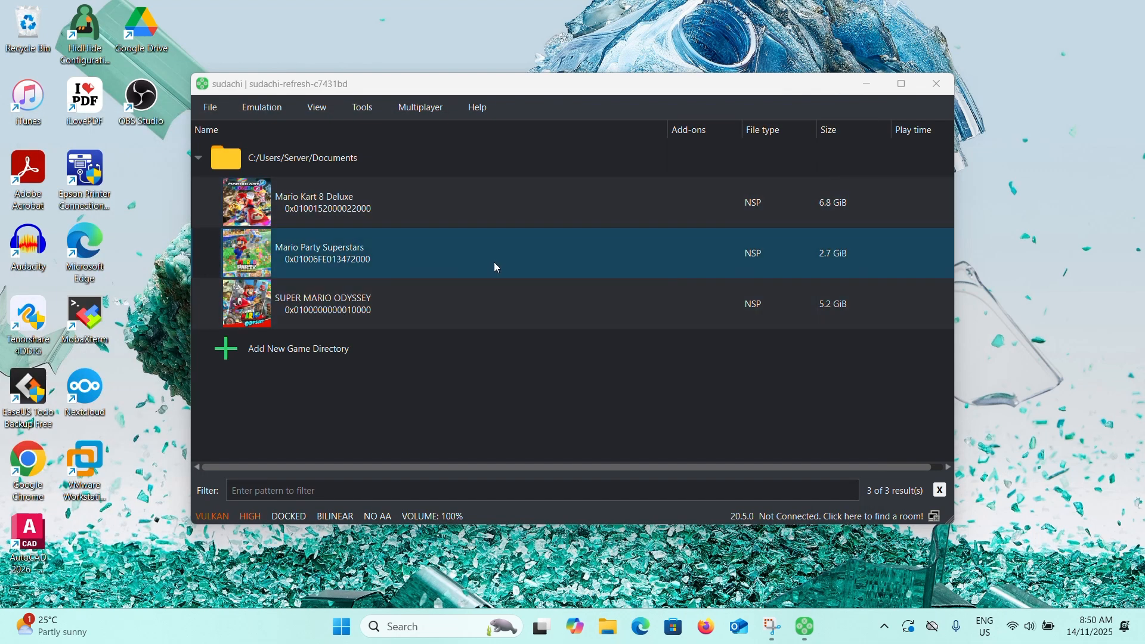
Open the emulator configuration and set graphics Aspect Ratio Force 4:3, Resolution 1X (720p/1080p) and Window Adapting Filter Gaussian.
{"action": "left_click", "coordinate": [372, 111]}
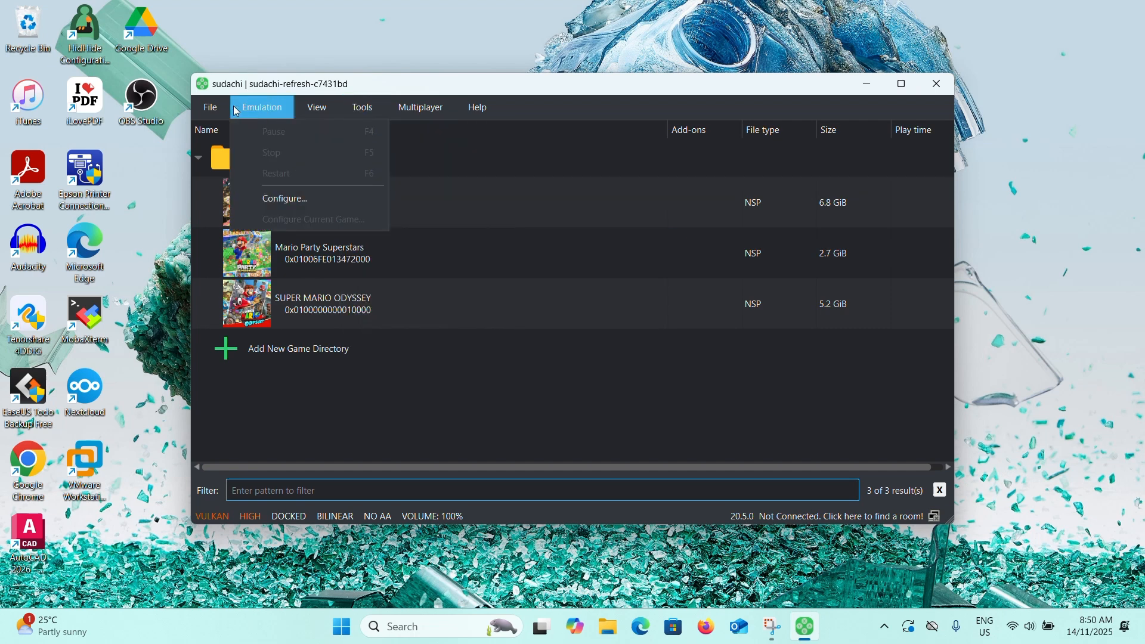
{"action": "mouse_move", "coordinate": [267, 110]}
{"action": "left_click", "coordinate": [306, 200]}
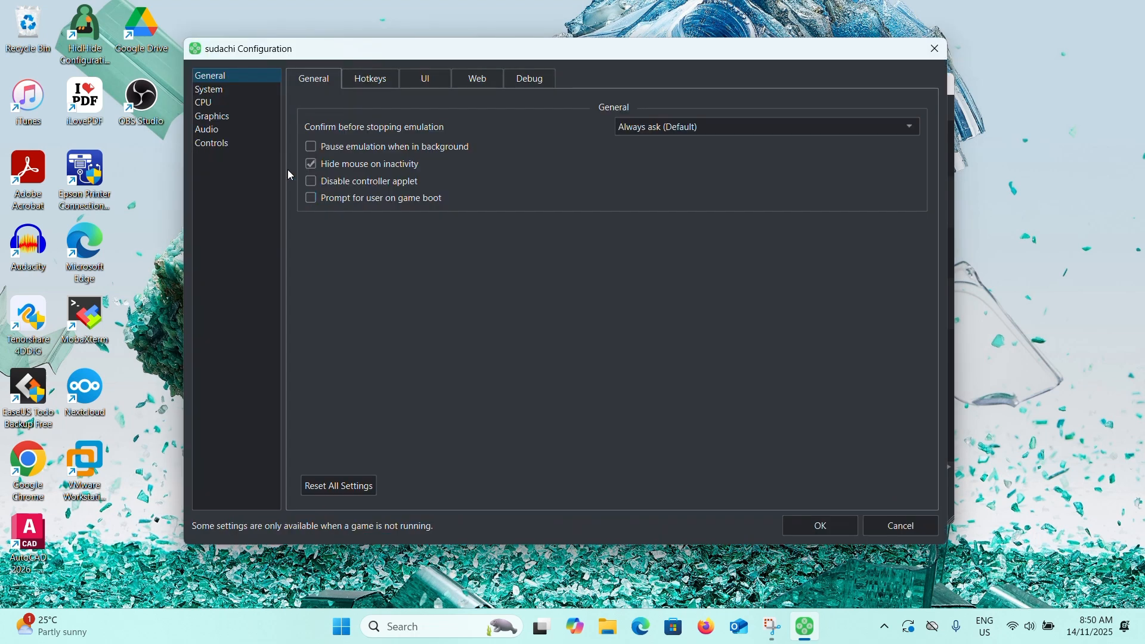
{"action": "left_click", "coordinate": [235, 116]}
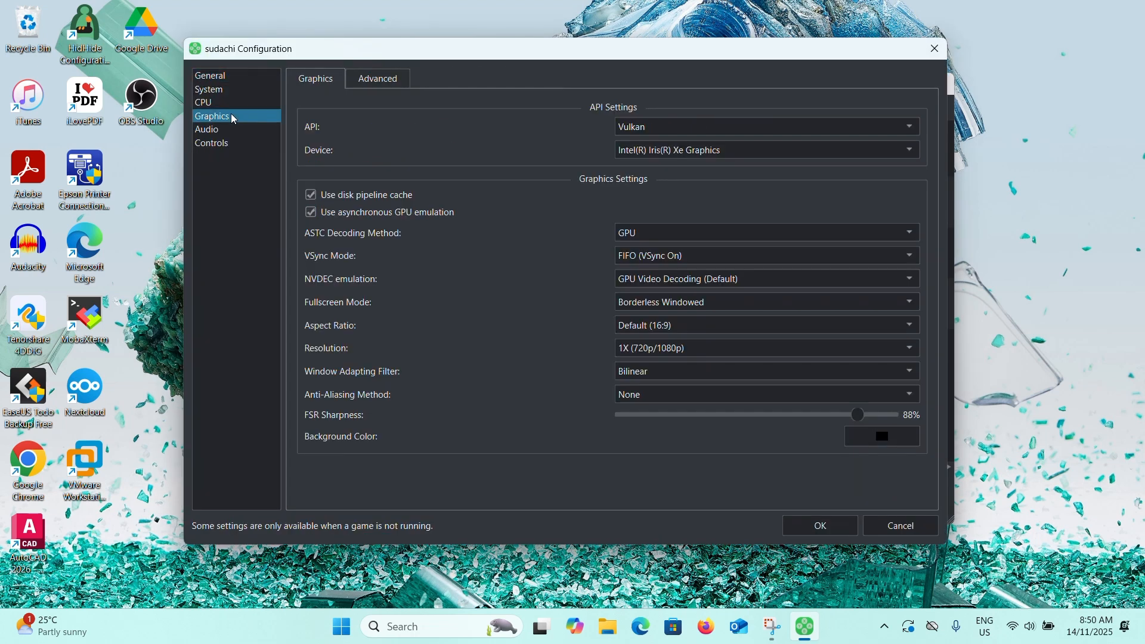
{"action": "left_click", "coordinate": [692, 127]}
{"action": "left_click", "coordinate": [654, 156]}
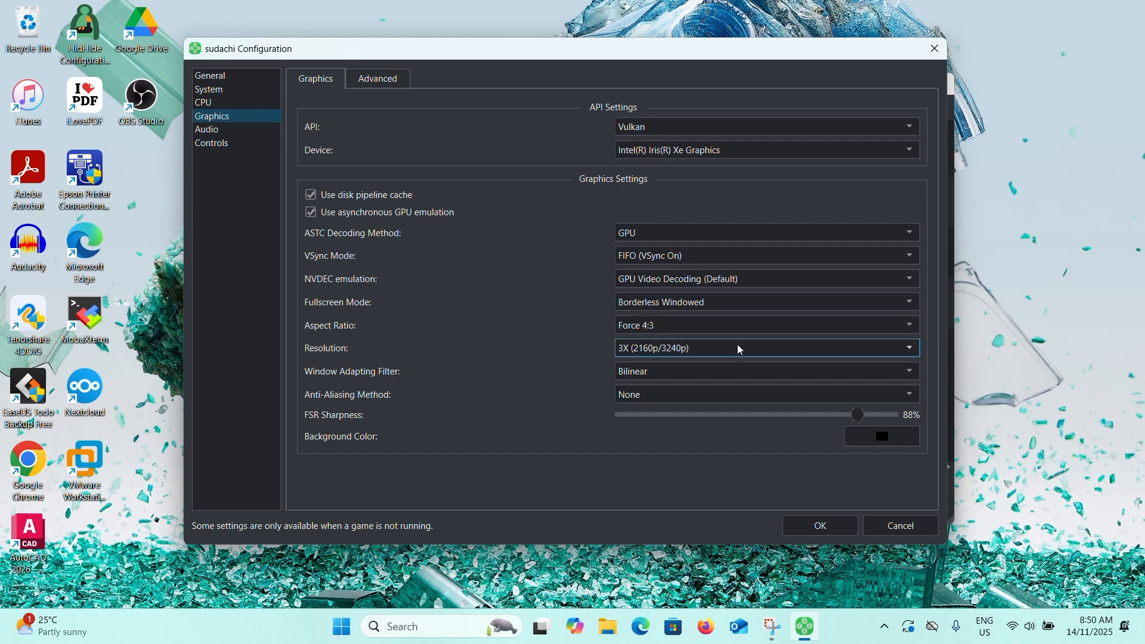
{"action": "scroll", "coordinate": [736, 352], "scroll_direction": "up", "scroll_amount": 3}
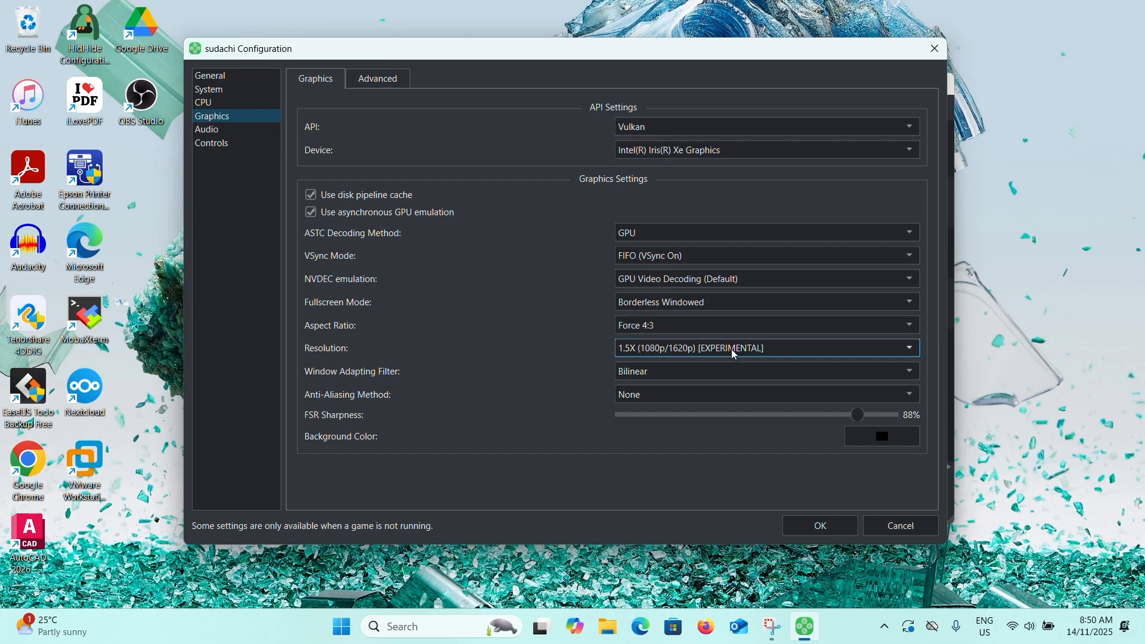
{"action": "left_click", "coordinate": [715, 356]}
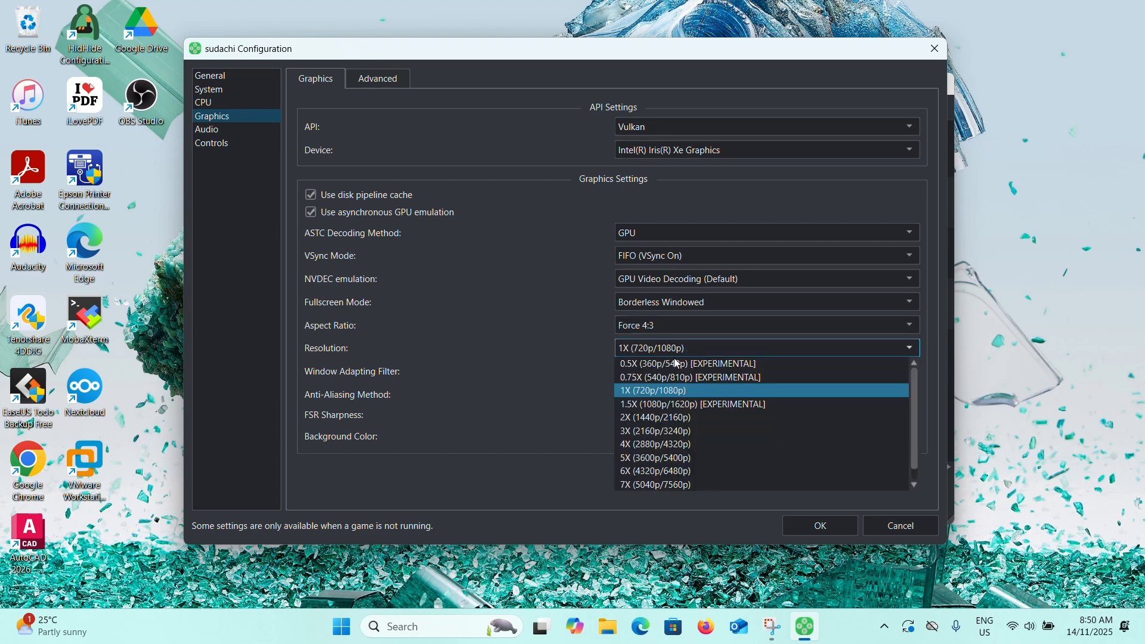
{"action": "left_click", "coordinate": [672, 393]}
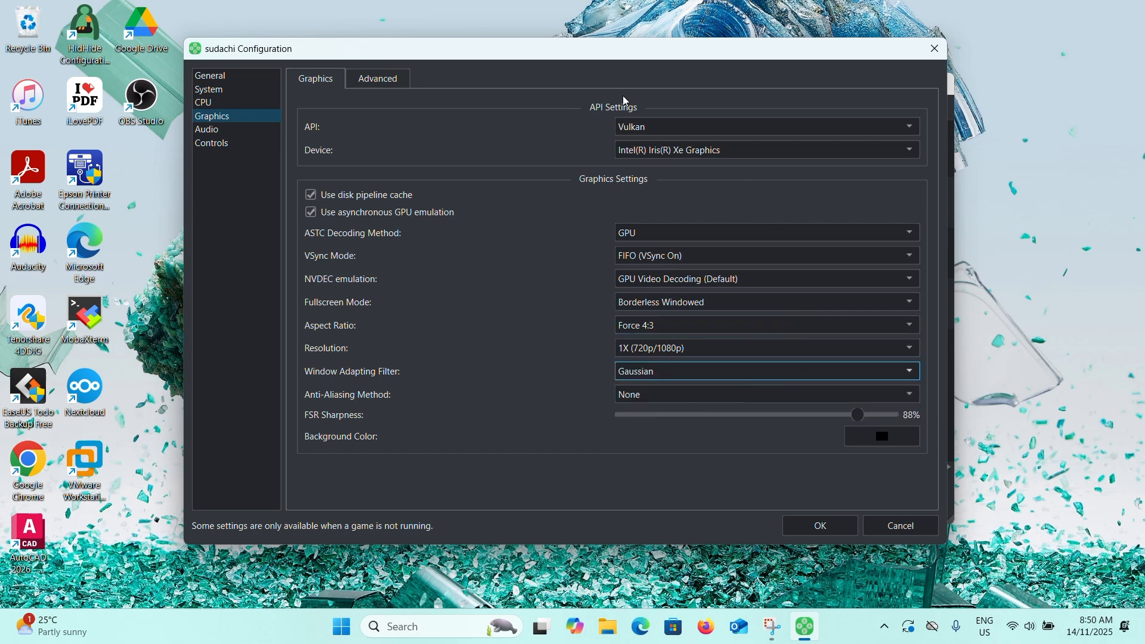
Review the Advanced graphics settings and Player 1's controller type and input device, keeping Pro Controller and Keyboard Only.
{"action": "left_click", "coordinate": [382, 79]}
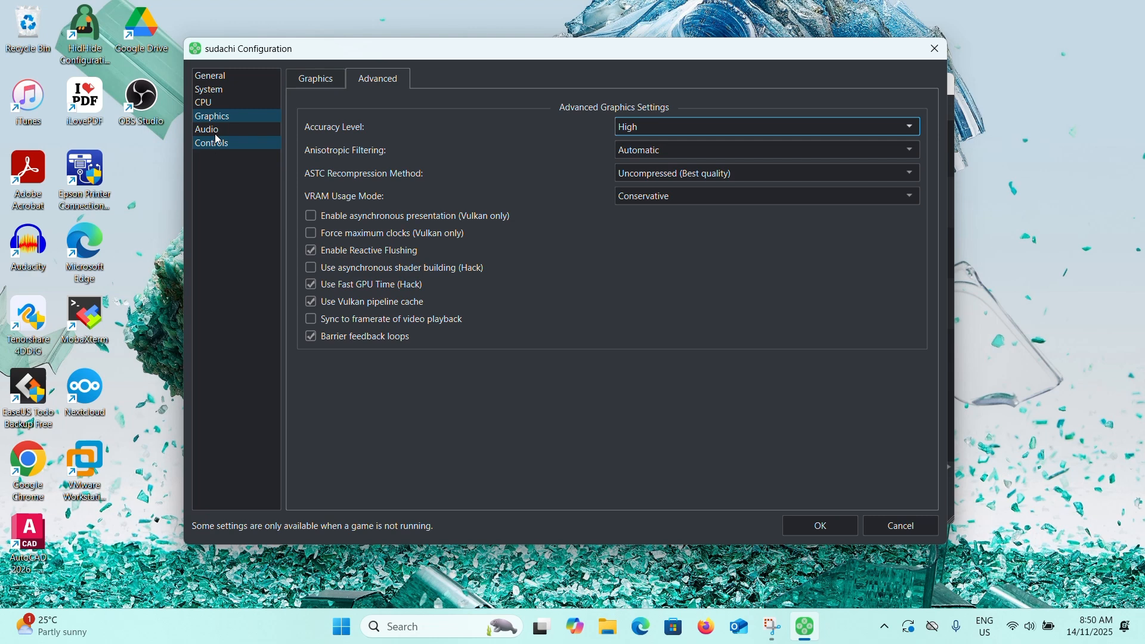
{"action": "left_click", "coordinate": [225, 104]}
{"action": "left_click", "coordinate": [245, 142]}
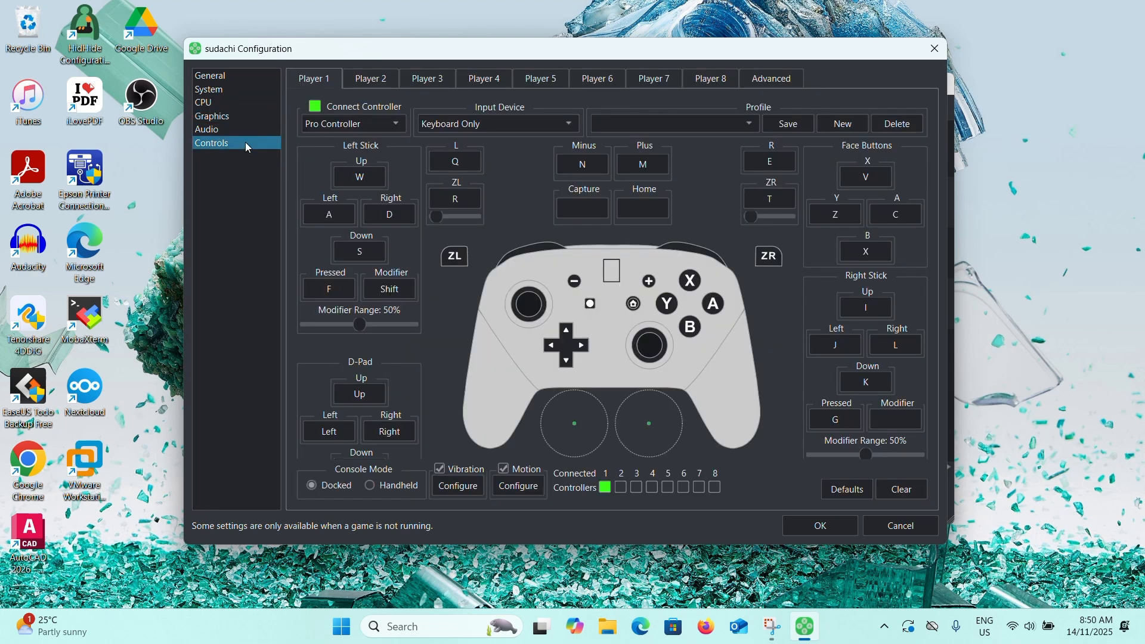
{"action": "left_click", "coordinate": [357, 124]}
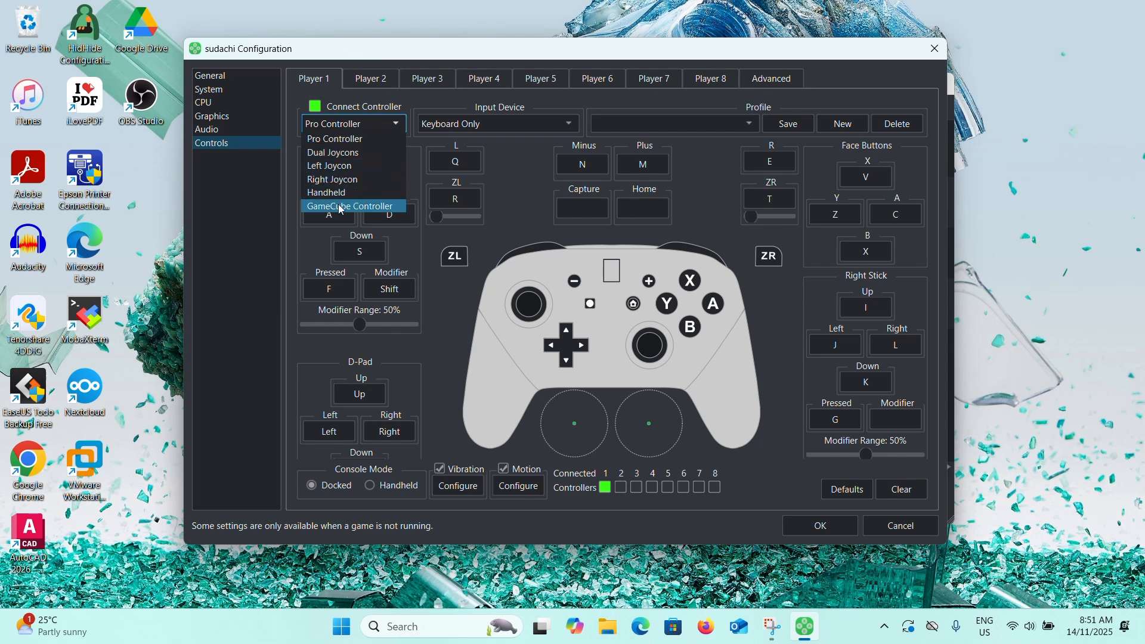
{"action": "left_click", "coordinate": [359, 141]}
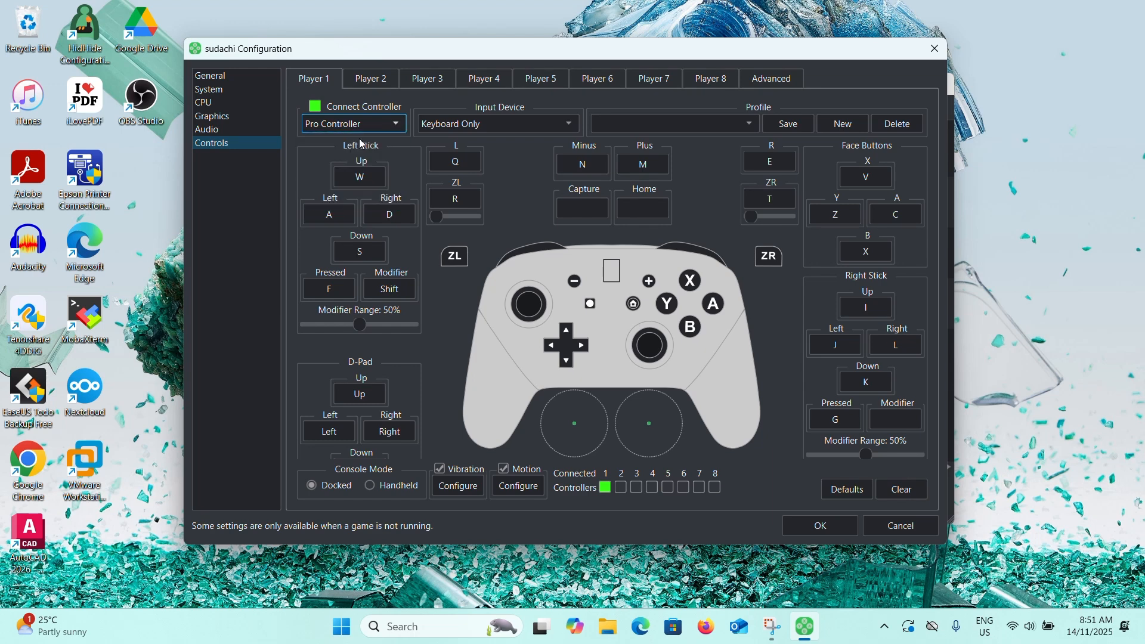
{"action": "left_click", "coordinate": [516, 125]}
{"action": "left_click", "coordinate": [517, 152]}
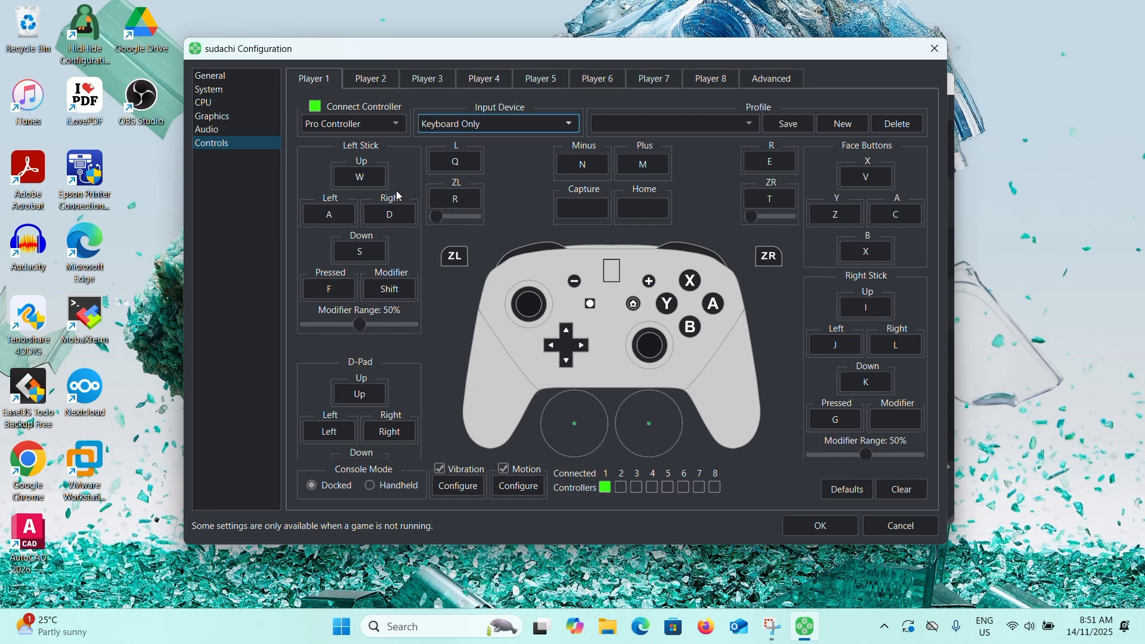
Remap Player 1's left stick Up to W and Right to D.
{"action": "left_click", "coordinate": [372, 185]}
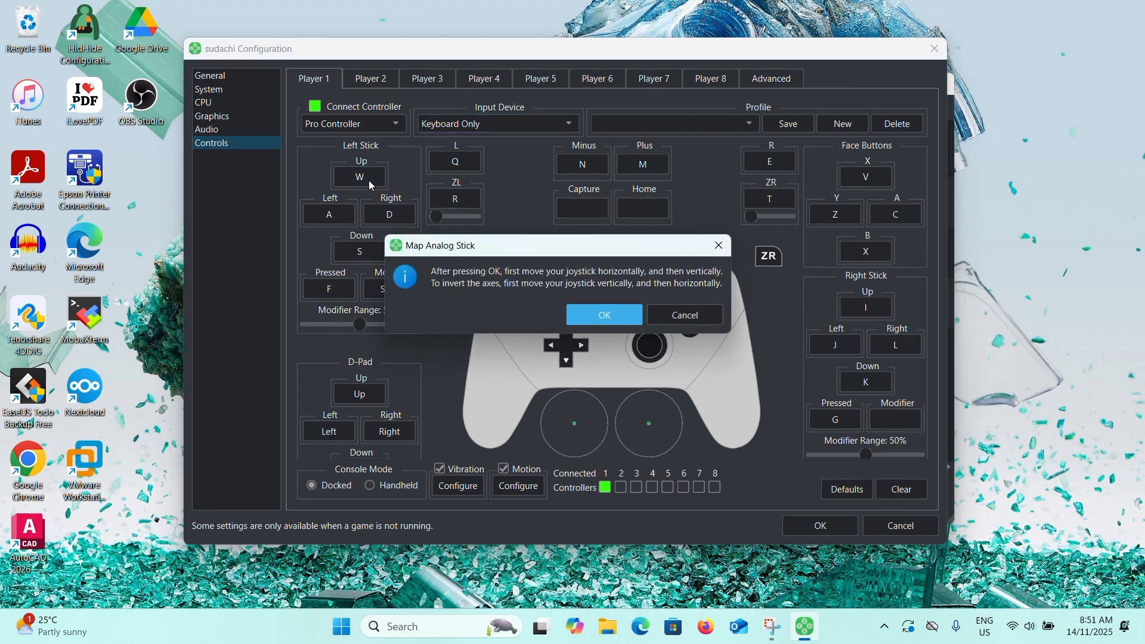
{"action": "left_click", "coordinate": [622, 313]}
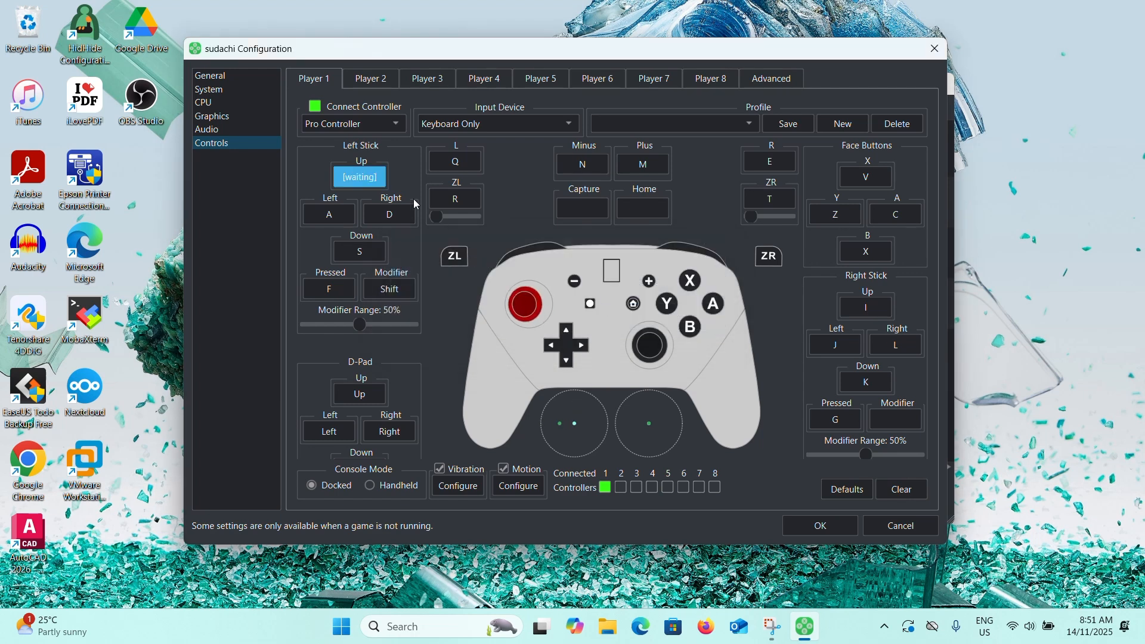
{"action": "key", "text": "w"}
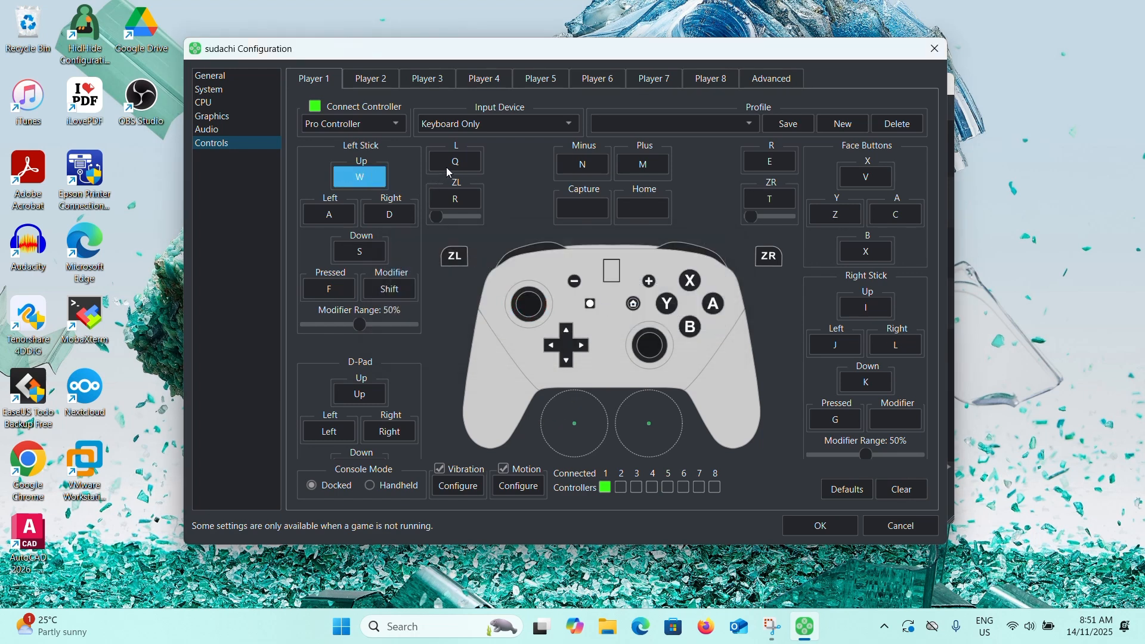
{"action": "left_click", "coordinate": [397, 214]}
{"action": "key", "text": "d"}
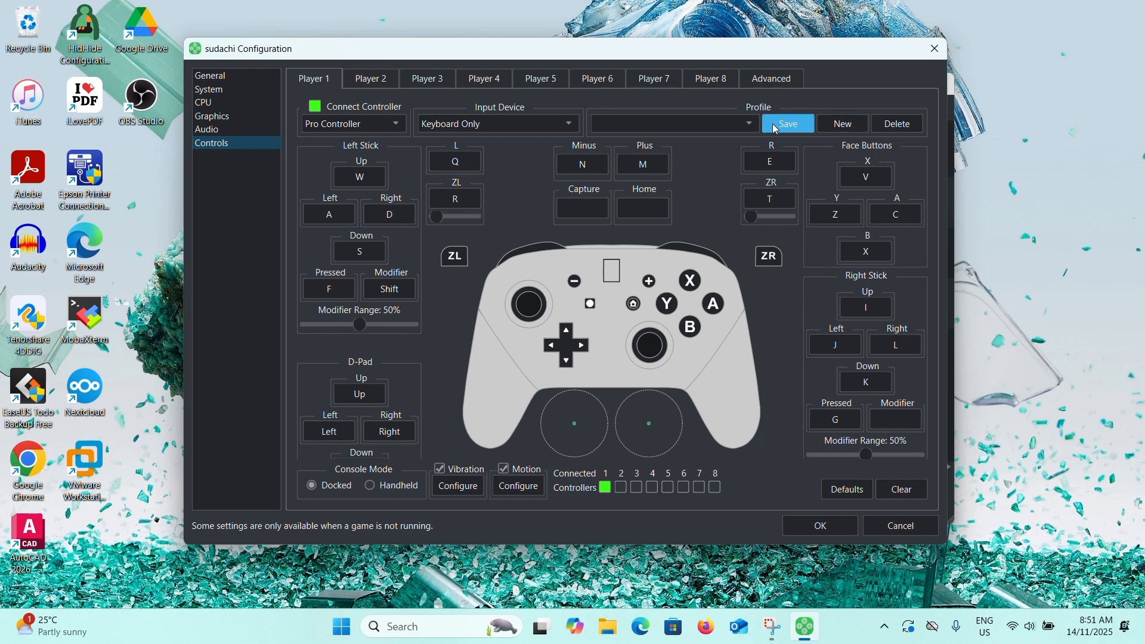
Create a new controller profile named 1 and save it.
{"action": "left_click", "coordinate": [841, 124]}
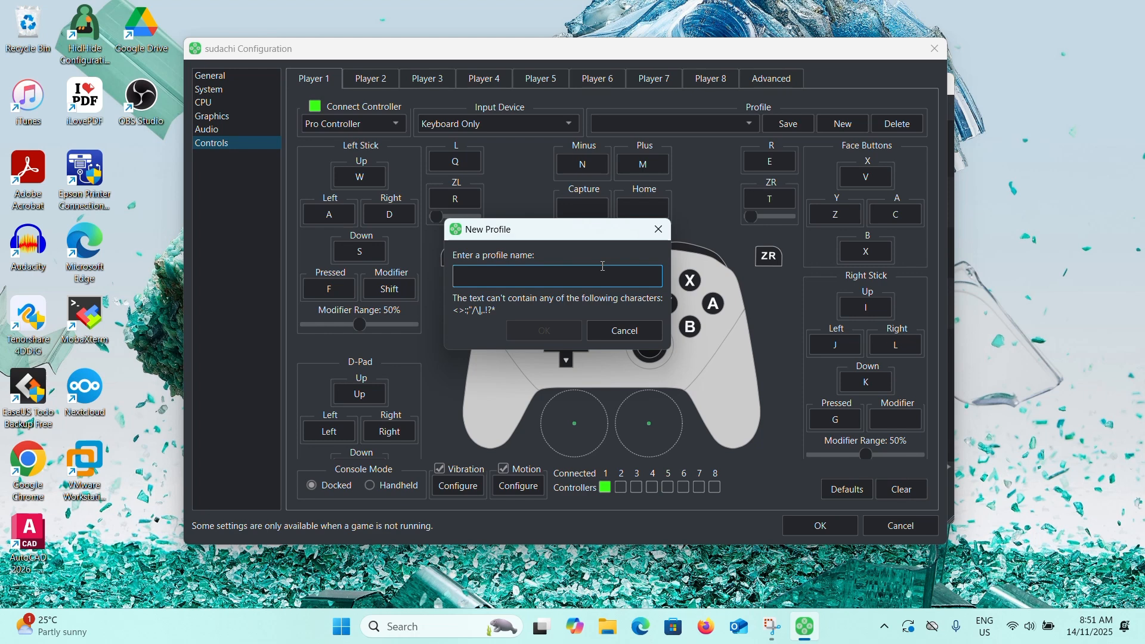
{"action": "type", "text": "1"}
{"action": "left_click", "coordinate": [543, 331]}
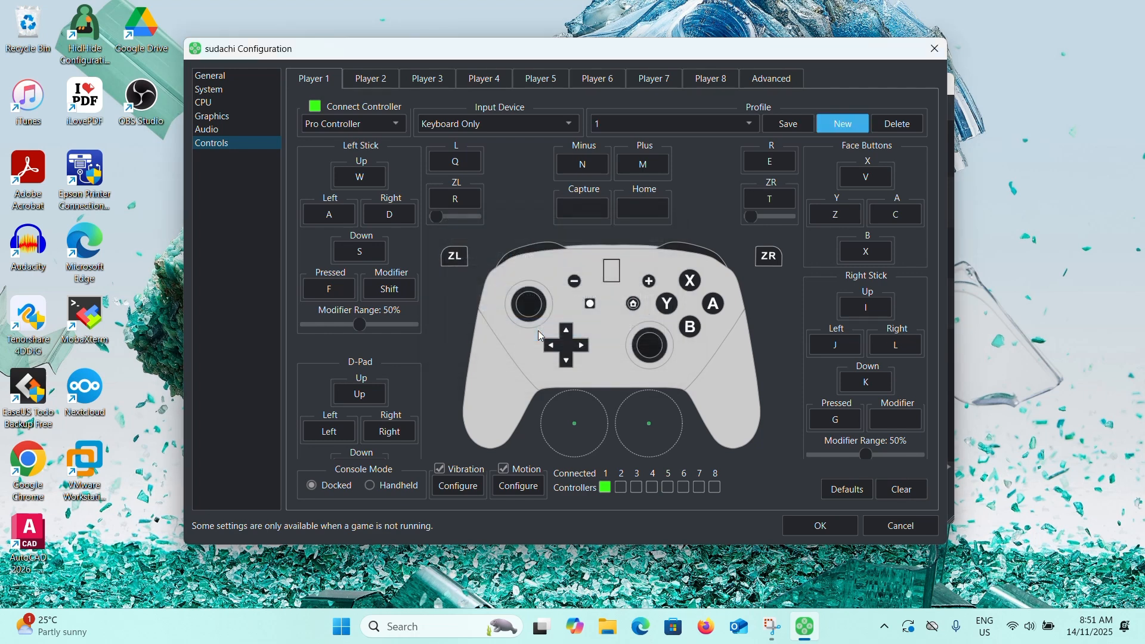
{"action": "left_click", "coordinate": [787, 124]}
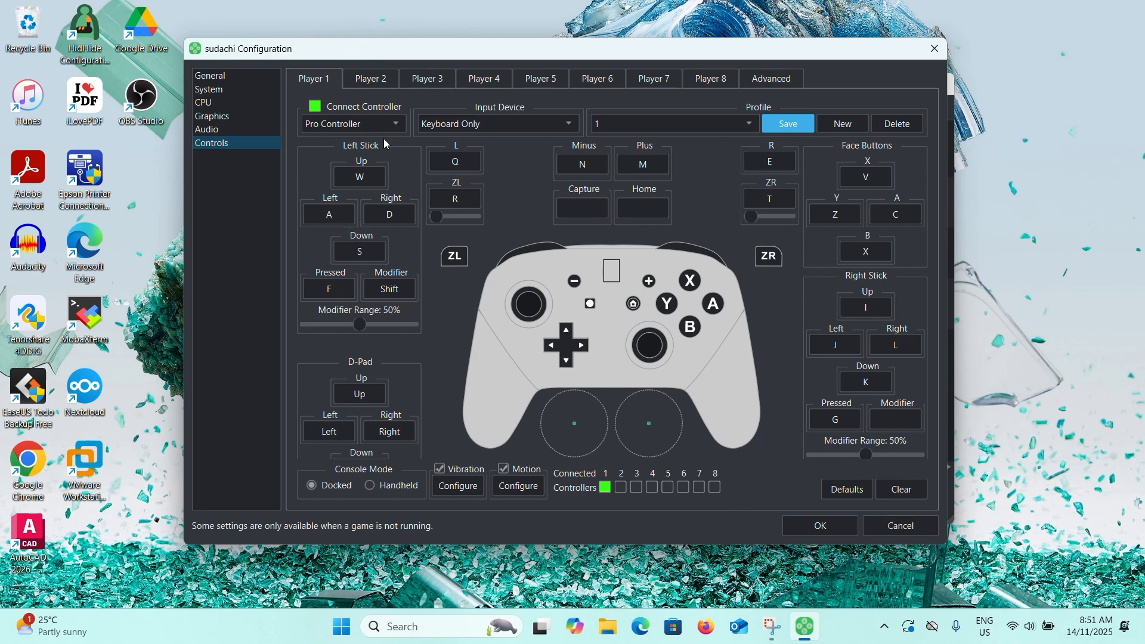
{"action": "left_click", "coordinate": [368, 80]}
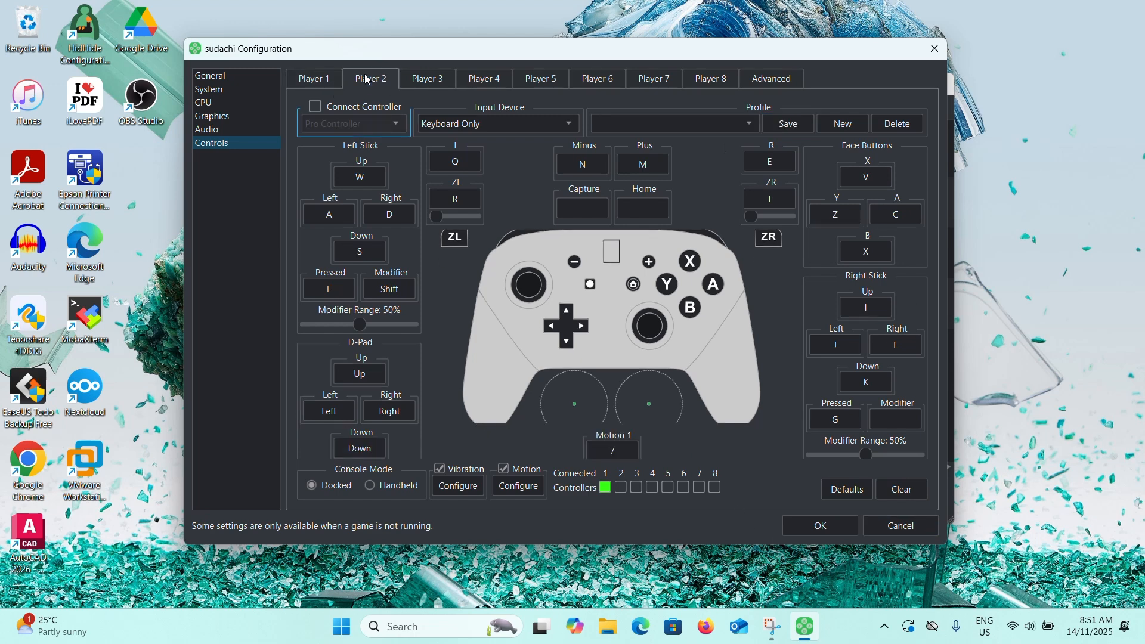
{"action": "left_click", "coordinate": [316, 107]}
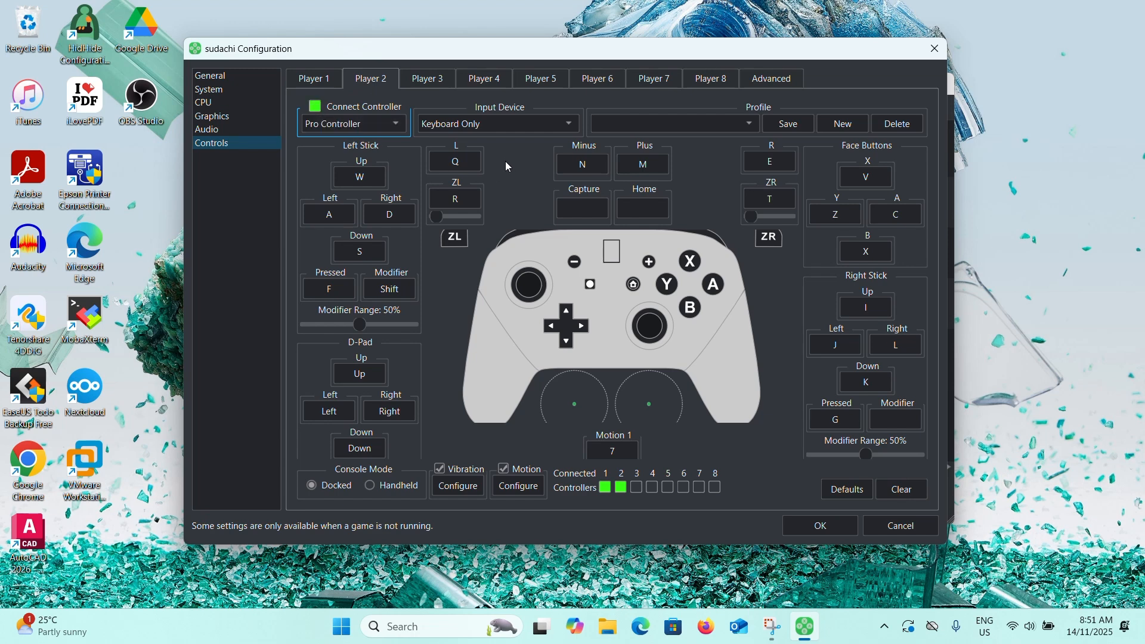
{"action": "left_click", "coordinate": [502, 122]}
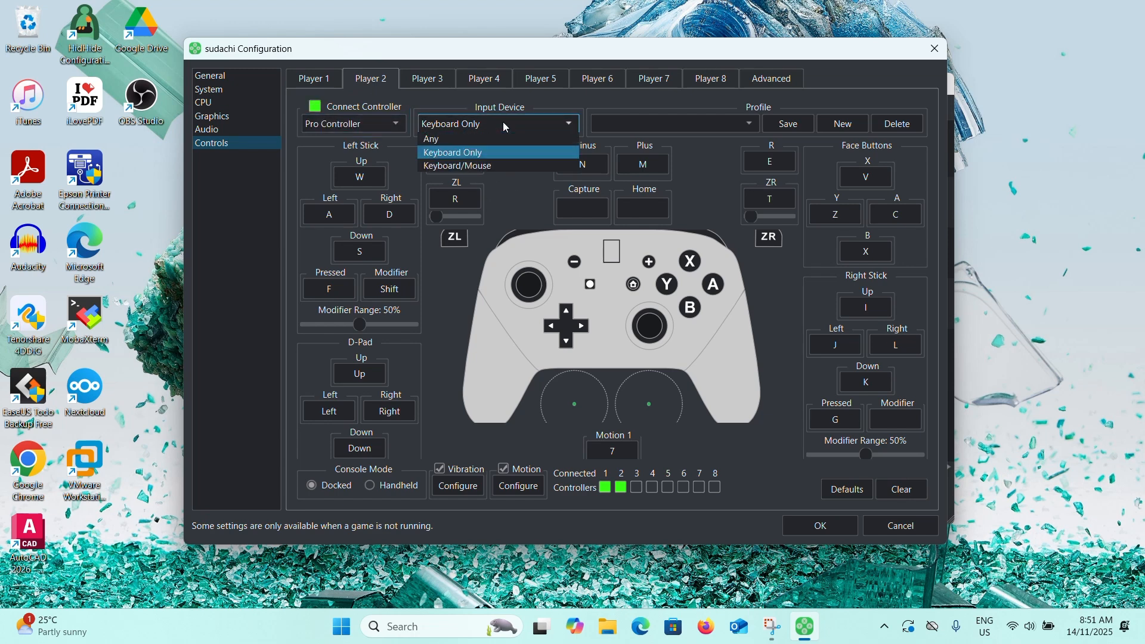
{"action": "left_click", "coordinate": [376, 108]}
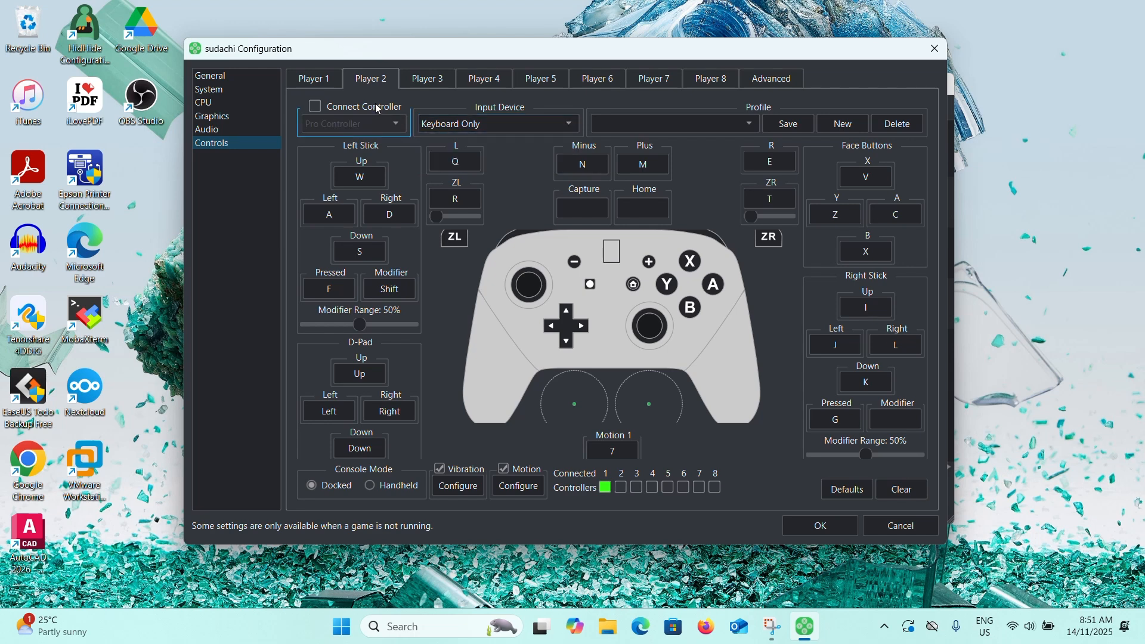
Return to Player 1 and apply the configuration, closing the dialog.
{"action": "left_click", "coordinate": [334, 81]}
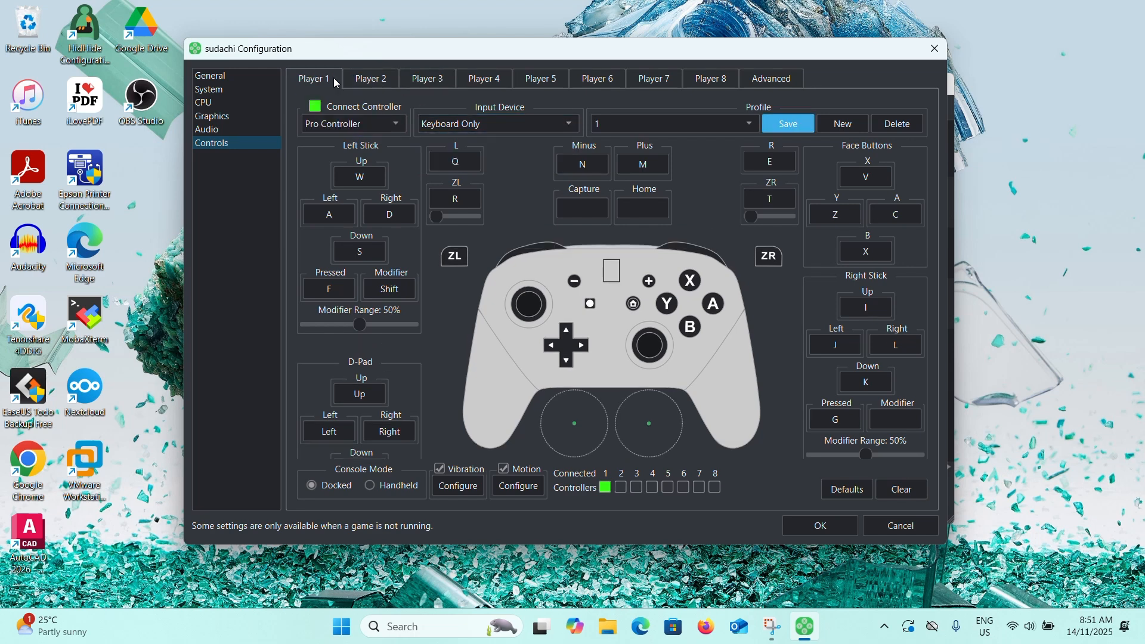
{"action": "left_click", "coordinate": [815, 524]}
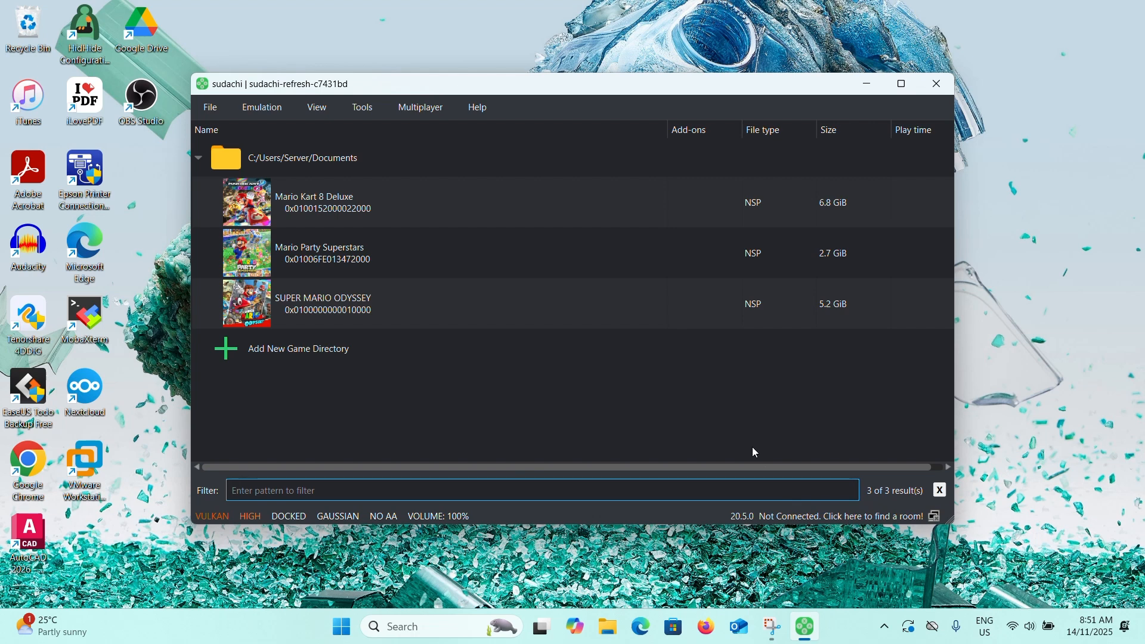
Launch Mario Party Superstars from the game list and maximize its window.
{"action": "left_click", "coordinate": [427, 251]}
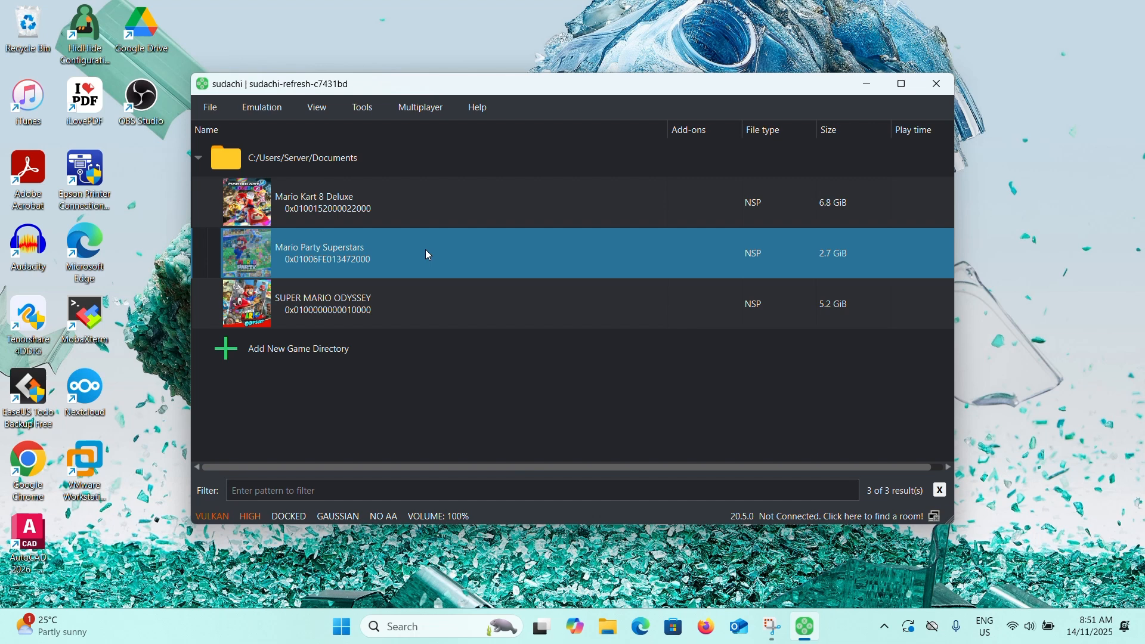
{"action": "double_click", "coordinate": [426, 250]}
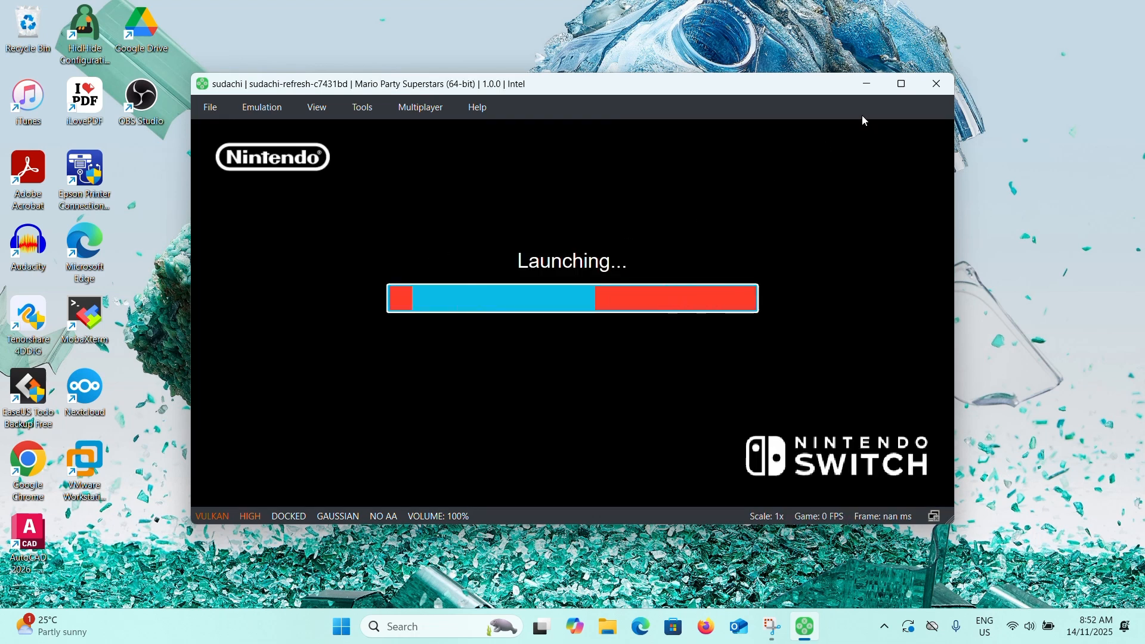
{"action": "left_click", "coordinate": [904, 87]}
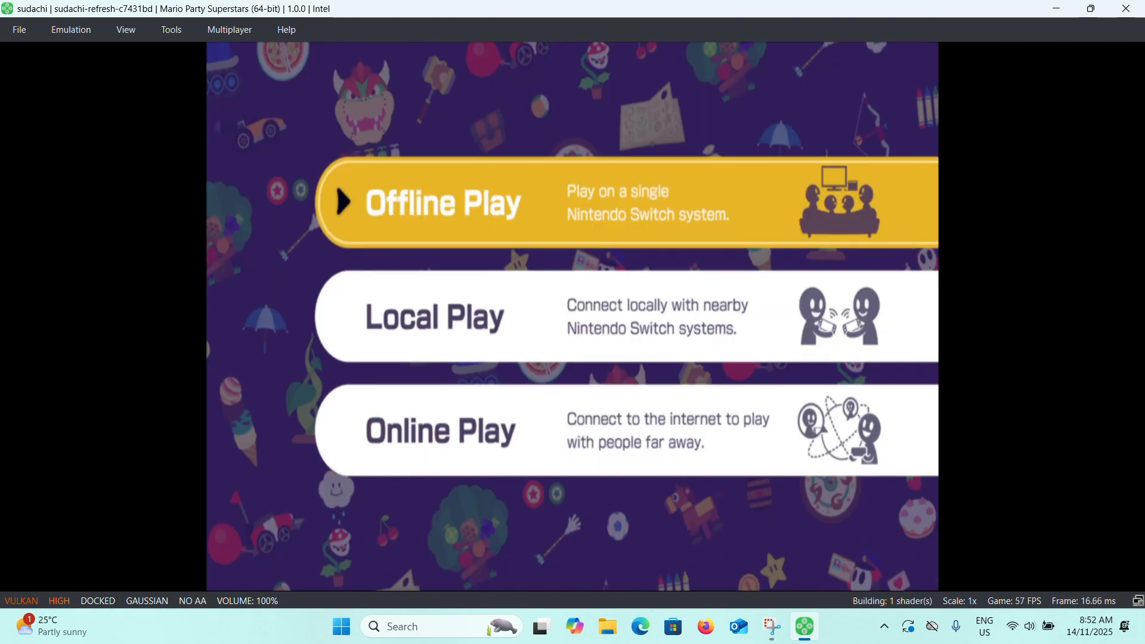
Choose Offline Play in the game menu and confirm one player.
{"action": "key", "text": "XF86AudioLowerVolume"}
{"action": "key", "text": "Down"}
{"action": "key", "text": "Down"}
{"action": "key", "text": "Up"}
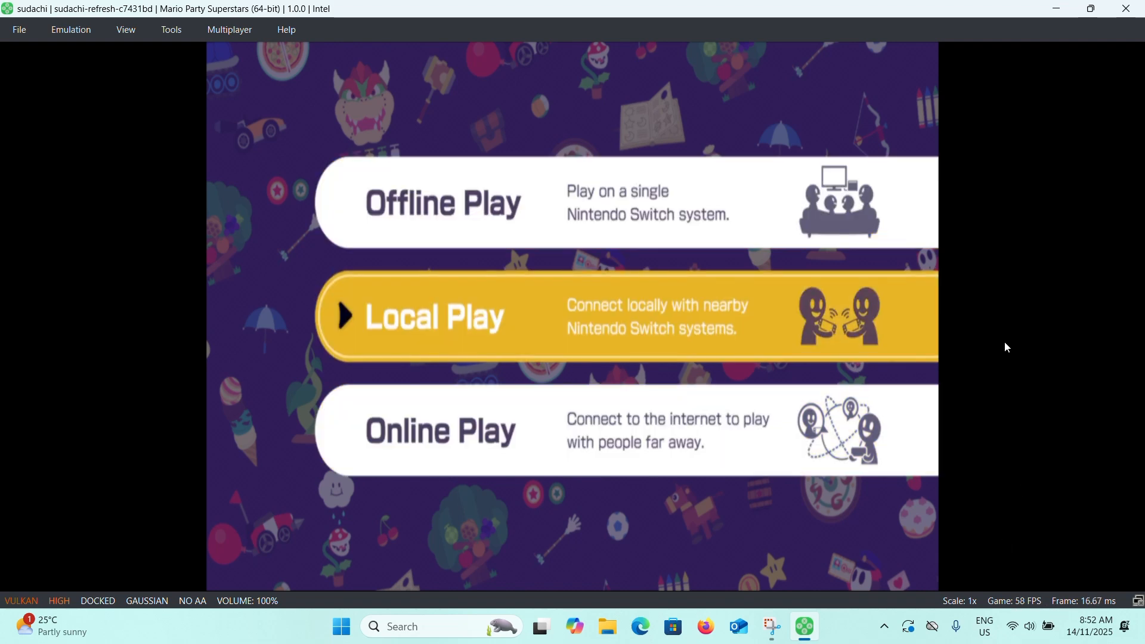
{"action": "key", "text": "Up"}
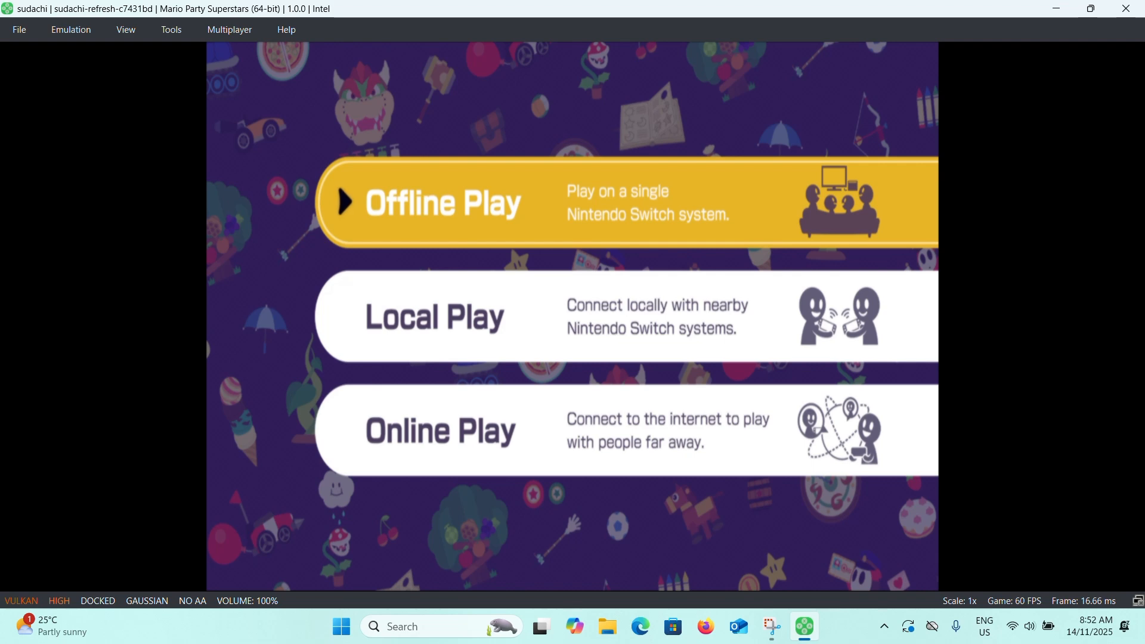
{"action": "key", "text": "c"}
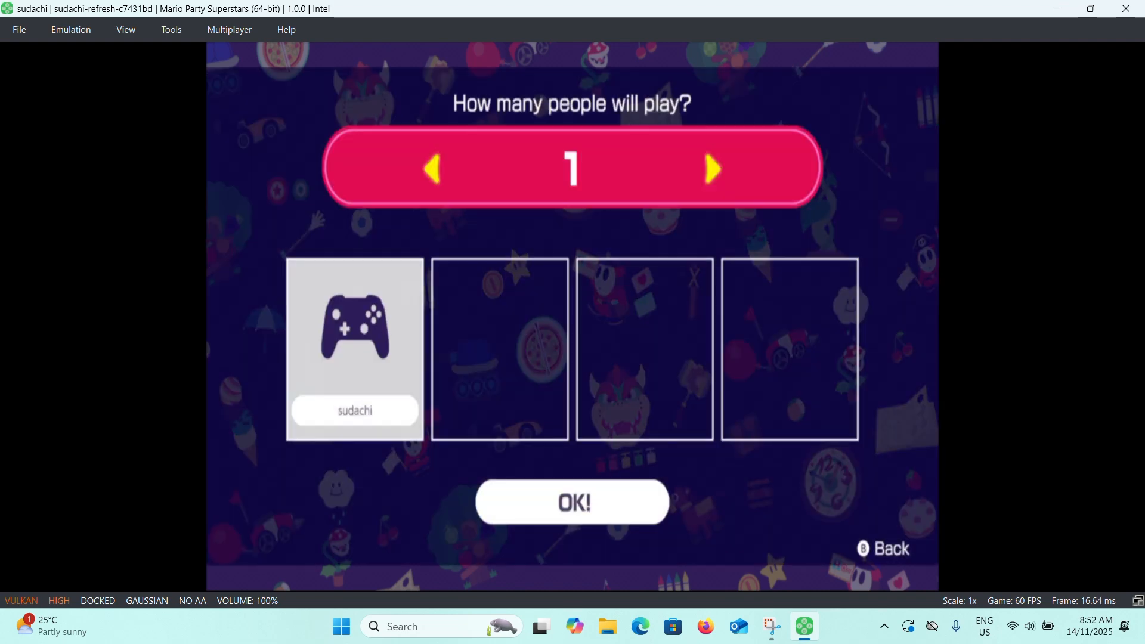
{"action": "key", "text": "c"}
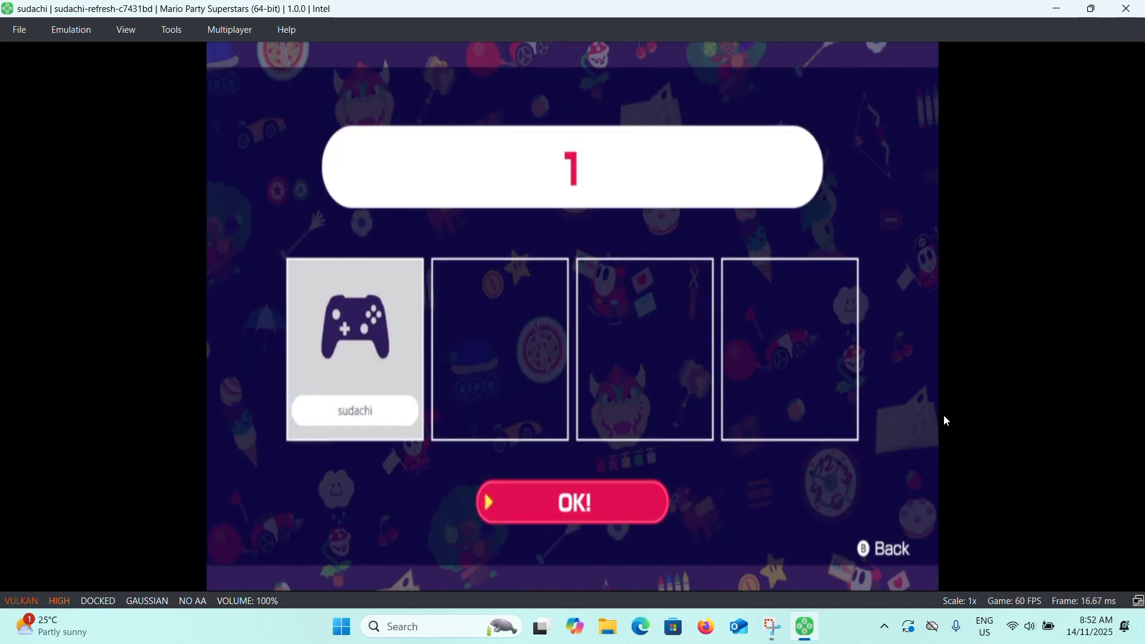
{"action": "key", "text": "c"}
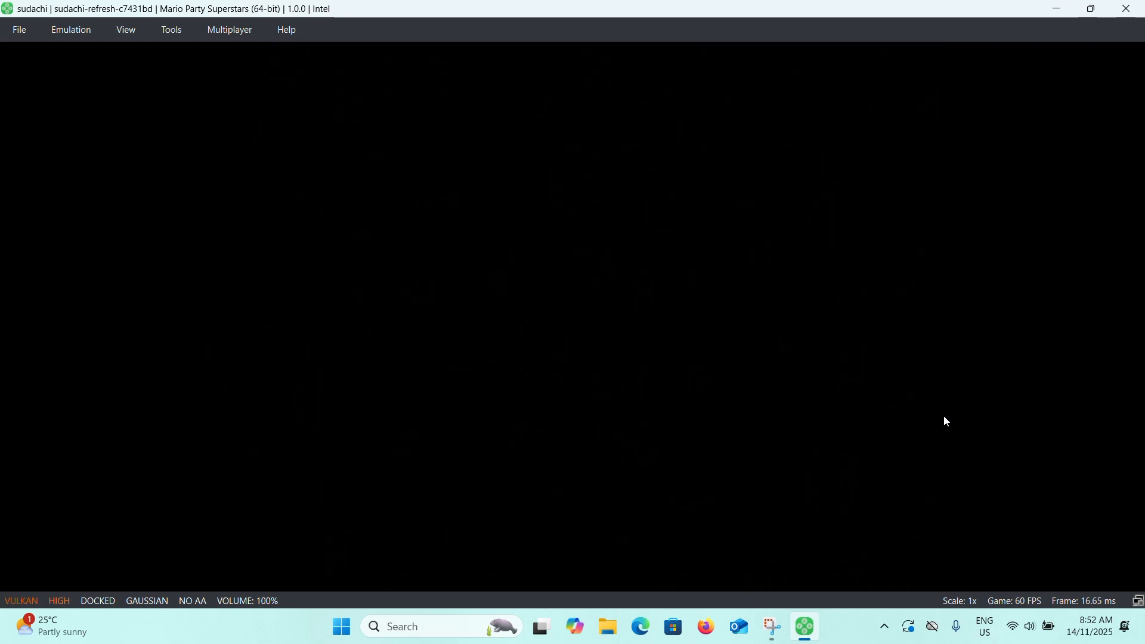